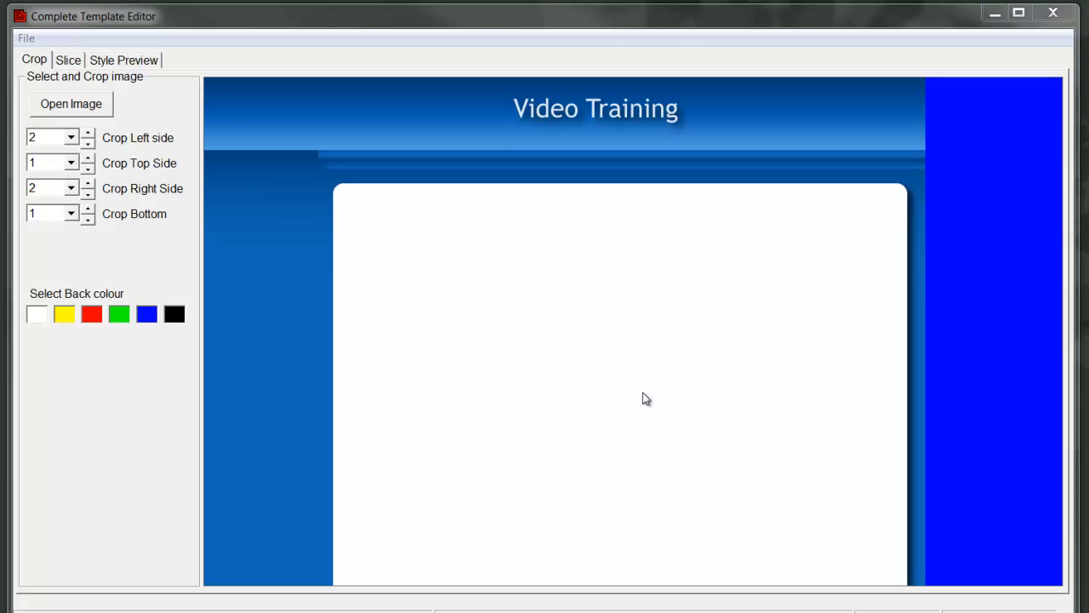
# - Show the slice cut points over the template image and set the divider colour to red
pyautogui.click(67, 66)
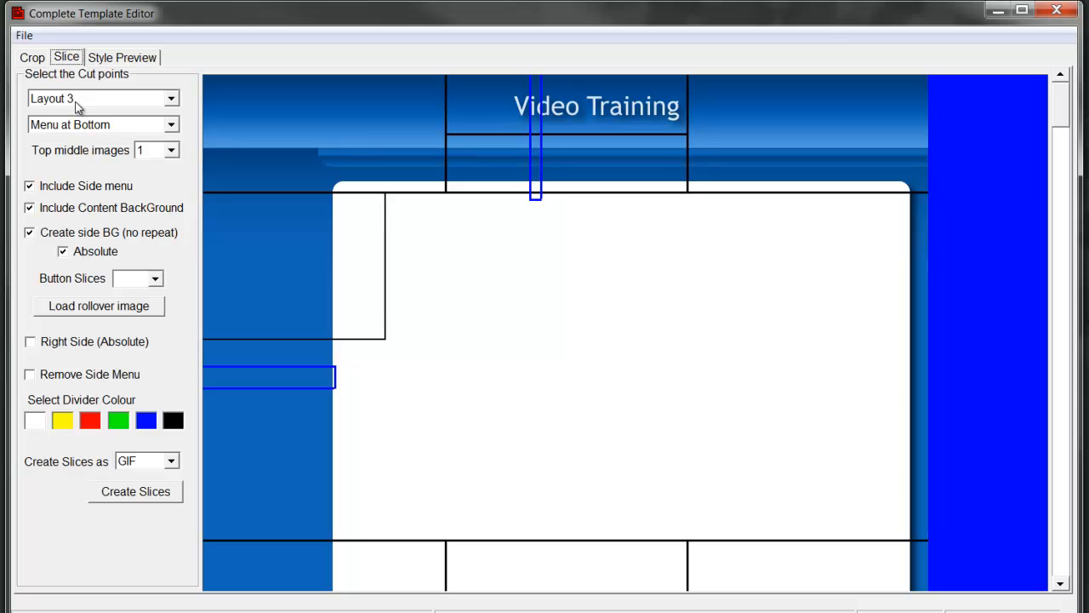
pyautogui.click(32, 58)
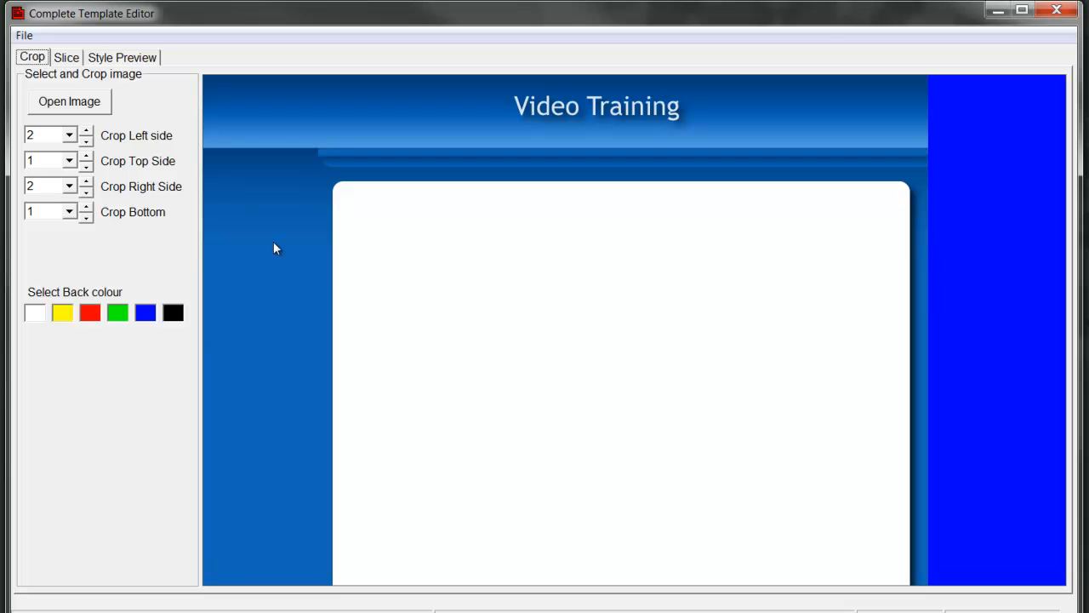
pyautogui.click(65, 60)
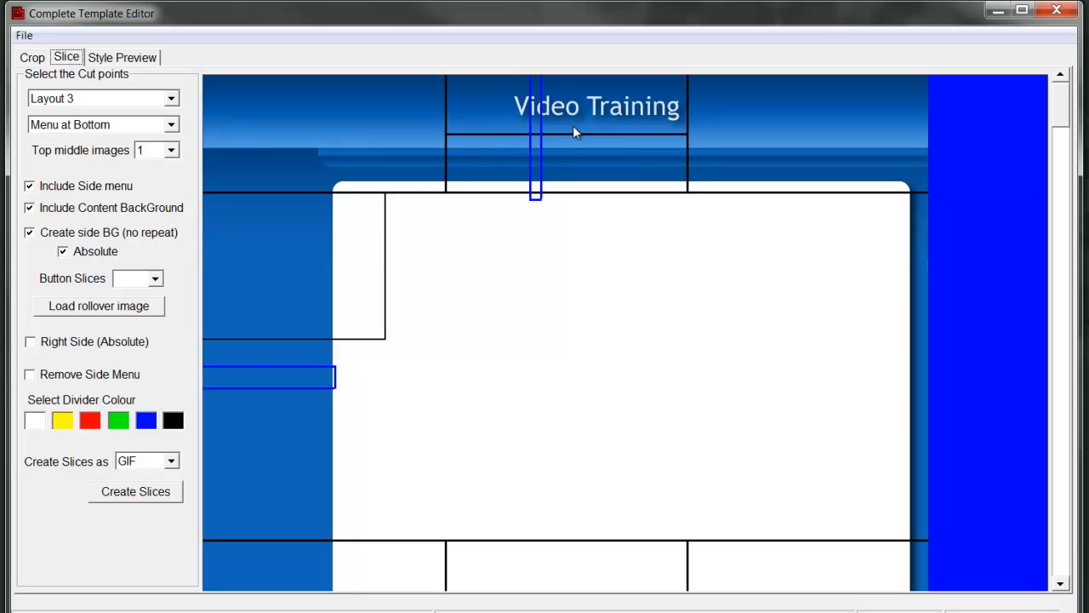
pyautogui.click(68, 427)
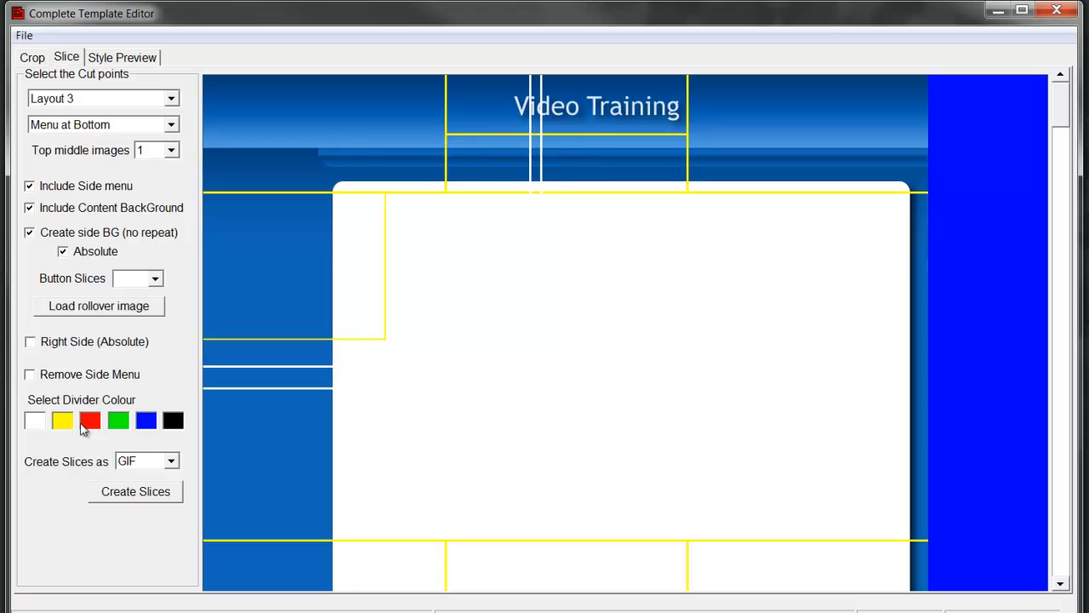
pyautogui.click(83, 429)
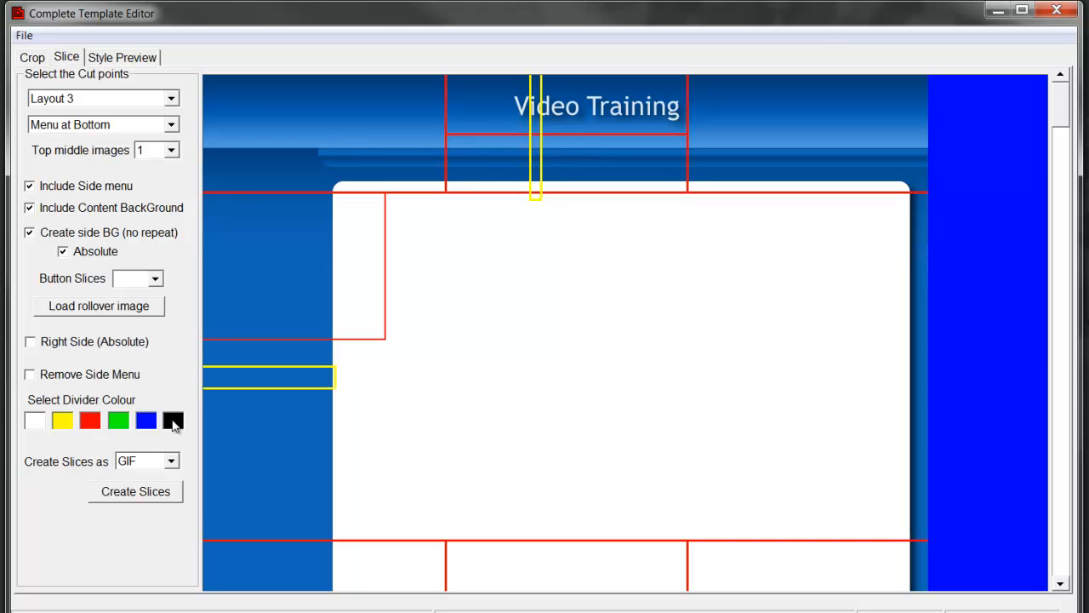
pyautogui.click(174, 423)
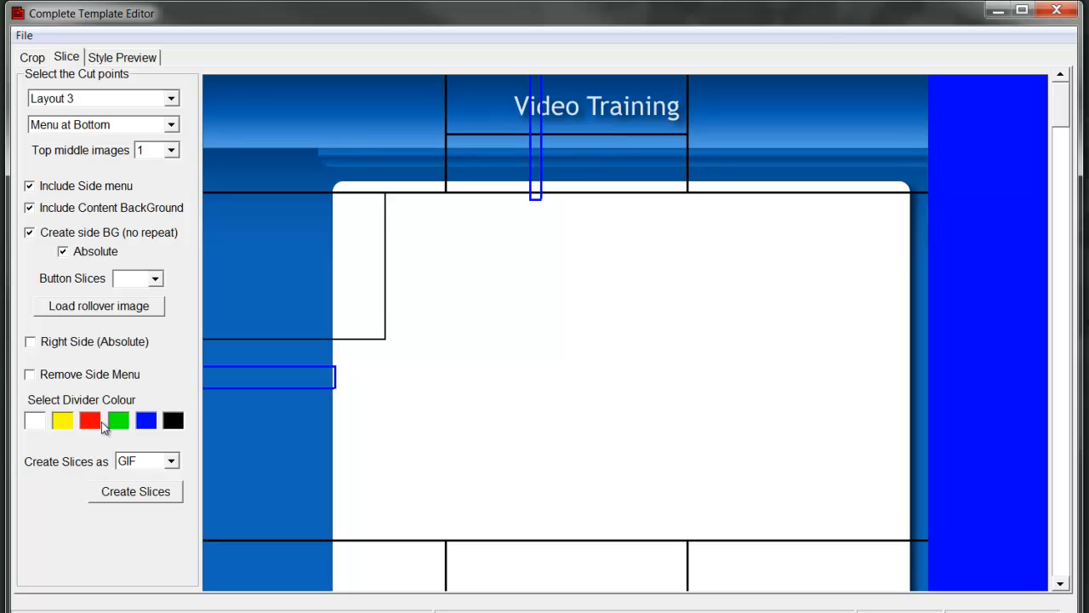
pyautogui.click(90, 422)
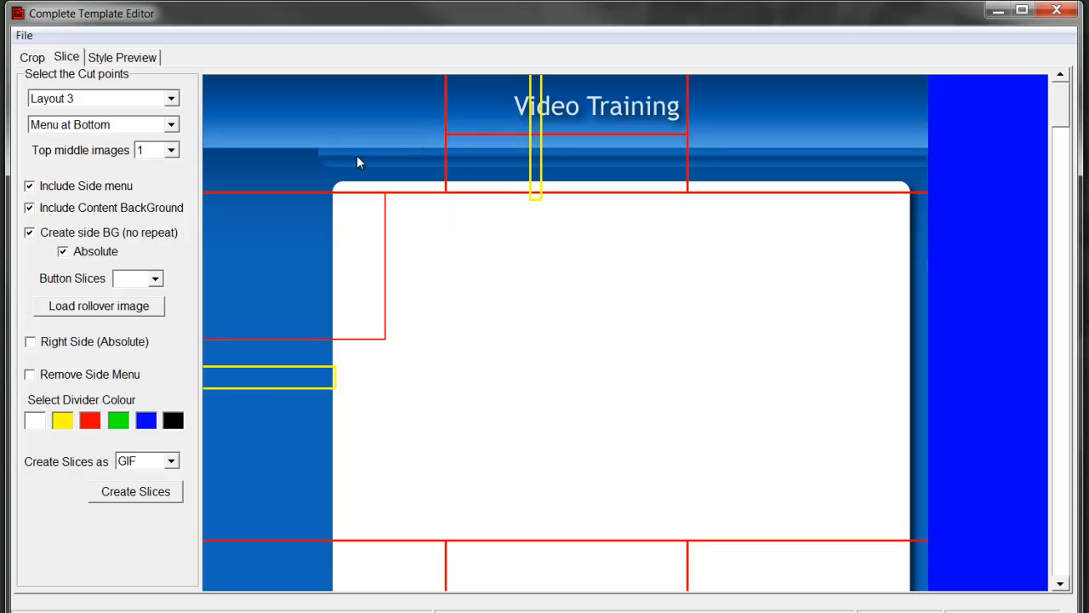
# - Choose Layout 3 as the cut-point layout for the template
pyautogui.click(51, 128)
pyautogui.click(51, 128)
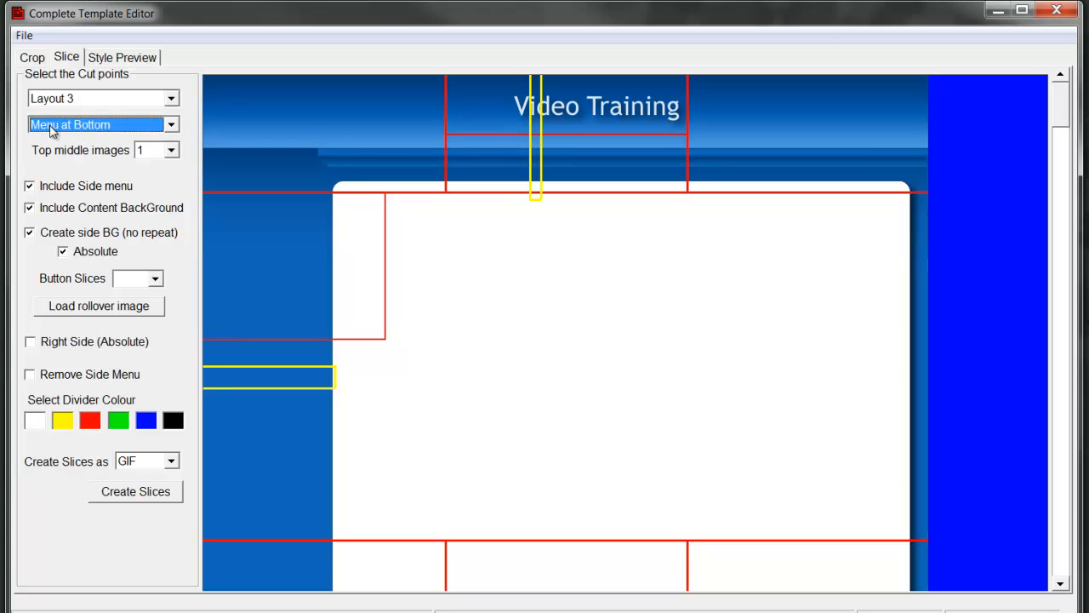
pyautogui.click(171, 99)
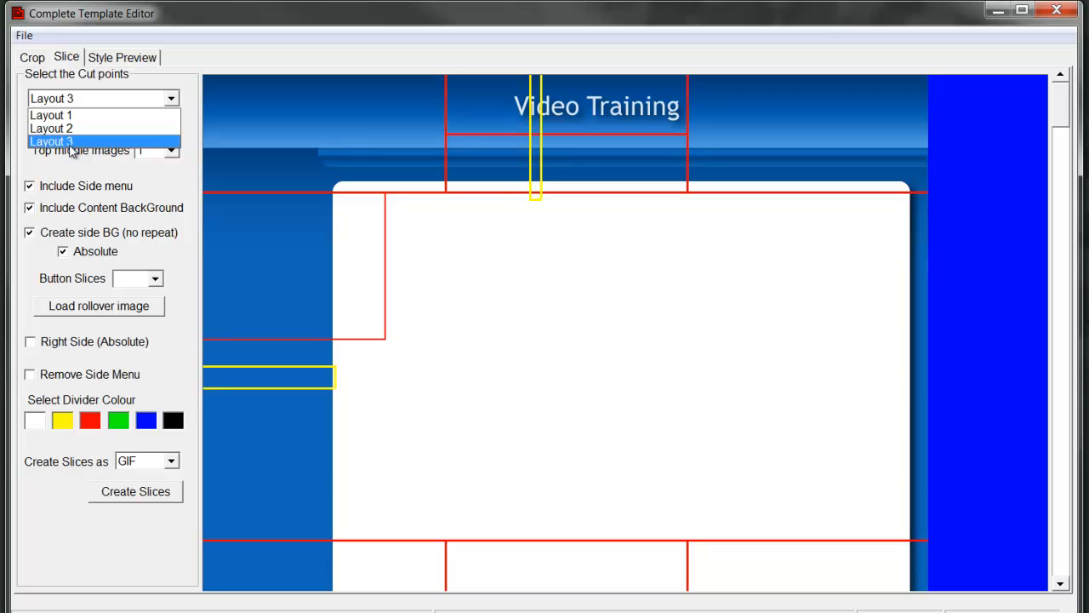
pyautogui.click(69, 142)
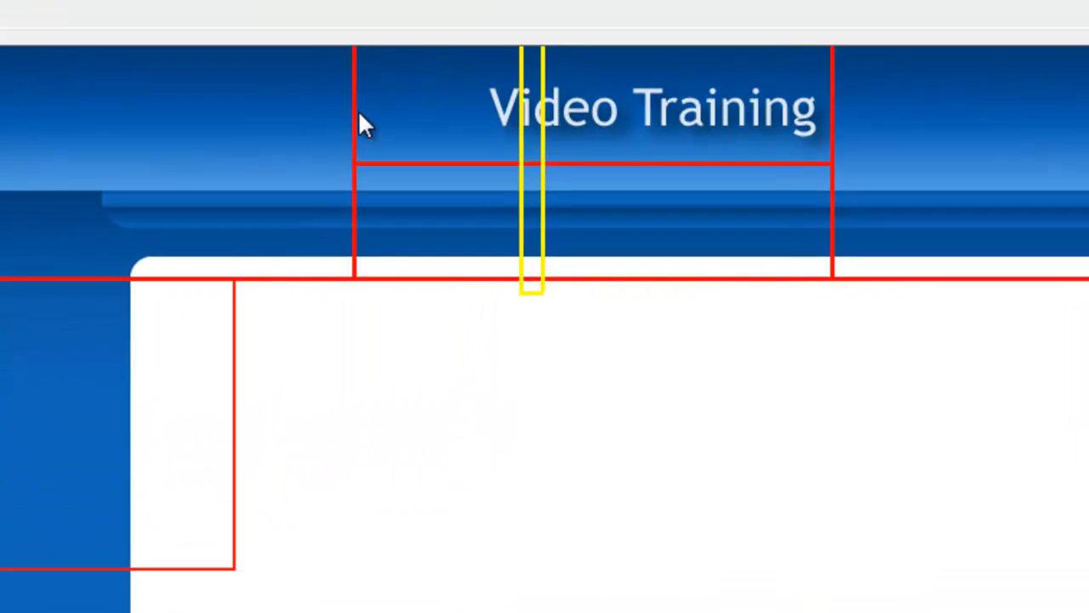
# - Spread the two vertical header dividers outward to just inside the white content panel's upper corners
pyautogui.moveTo(353, 109); pyautogui.dragTo(177, 145)
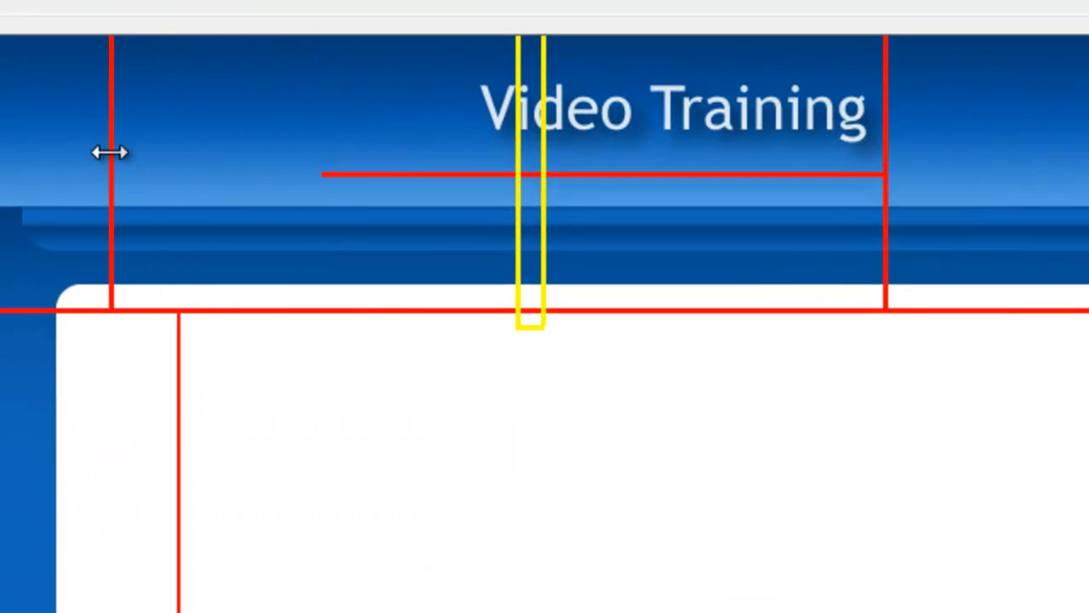
pyautogui.moveTo(110, 152); pyautogui.dragTo(112, 158)
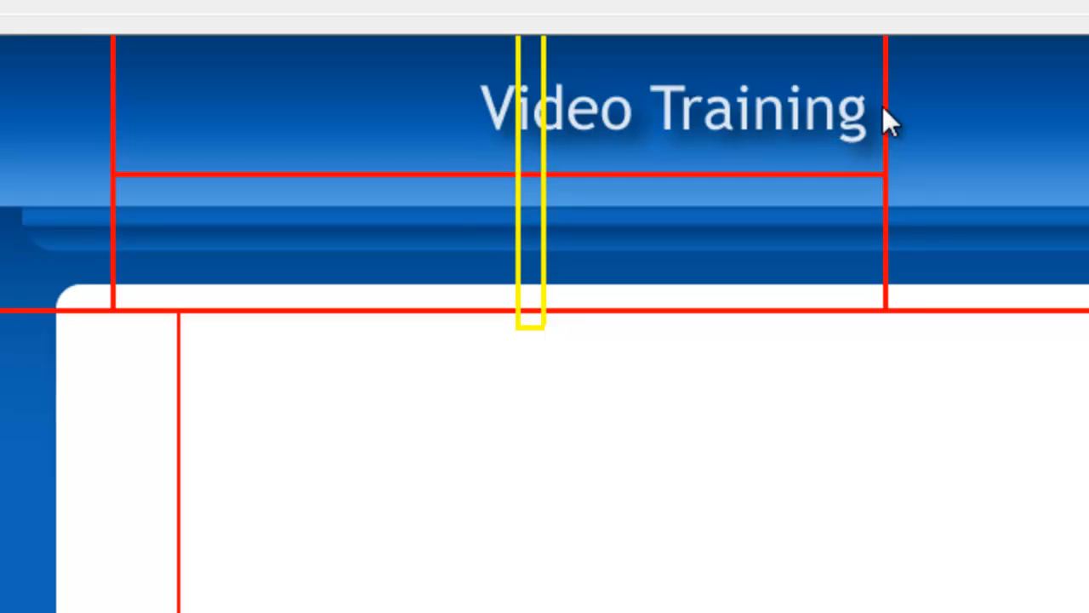
pyautogui.moveTo(885, 111); pyautogui.dragTo(798, 122)
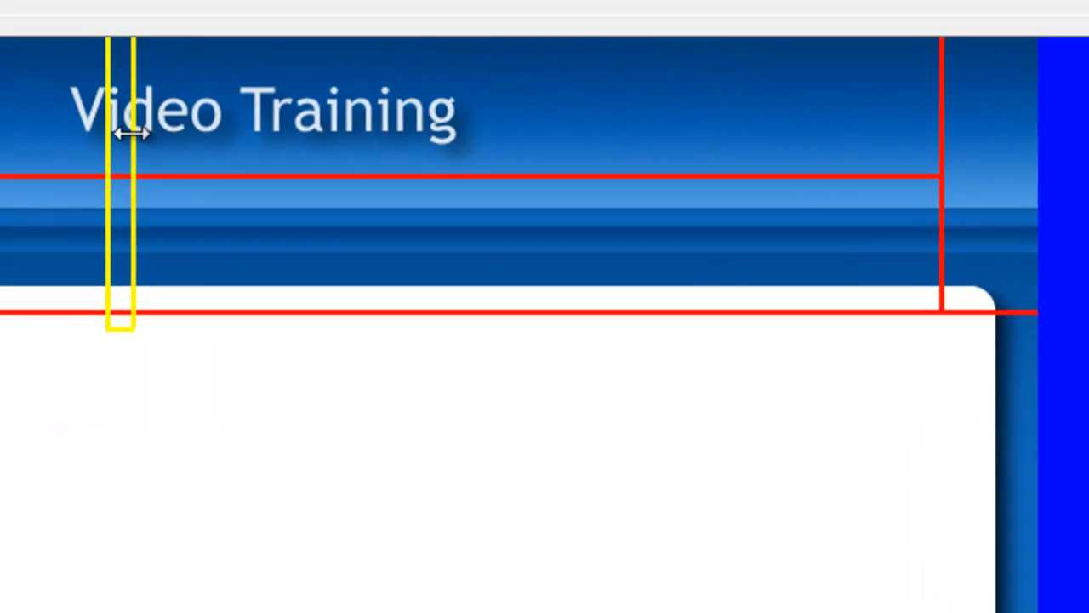
# - Move the vertical repeat slice clear of the Video Training title, narrow it, and extend its lower end slightly below the header divider
pyautogui.moveTo(132, 132); pyautogui.dragTo(566, 180)
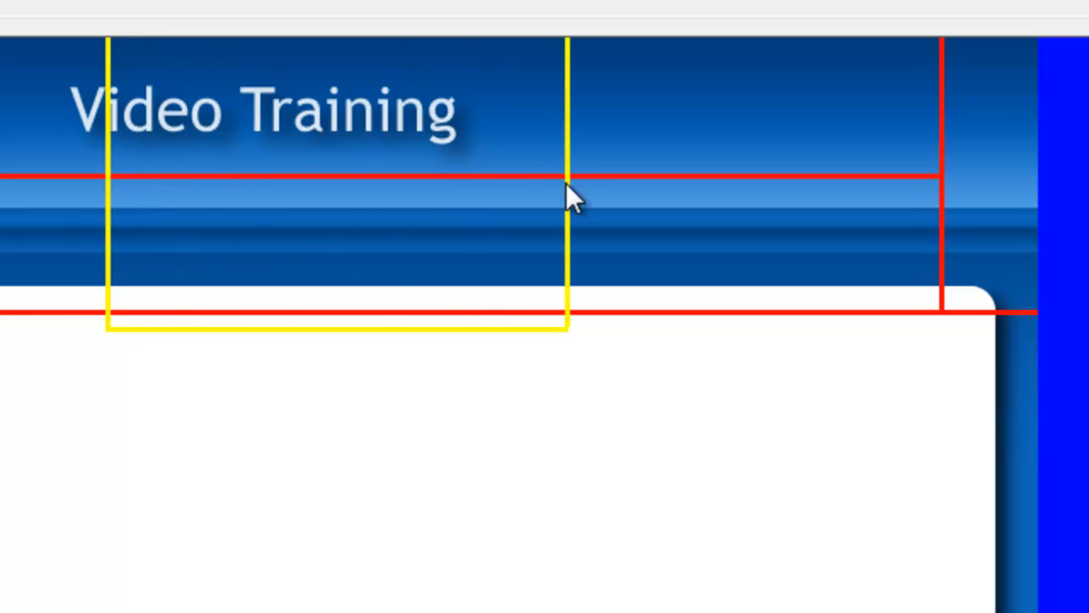
pyautogui.moveTo(104, 151); pyautogui.dragTo(594, 178)
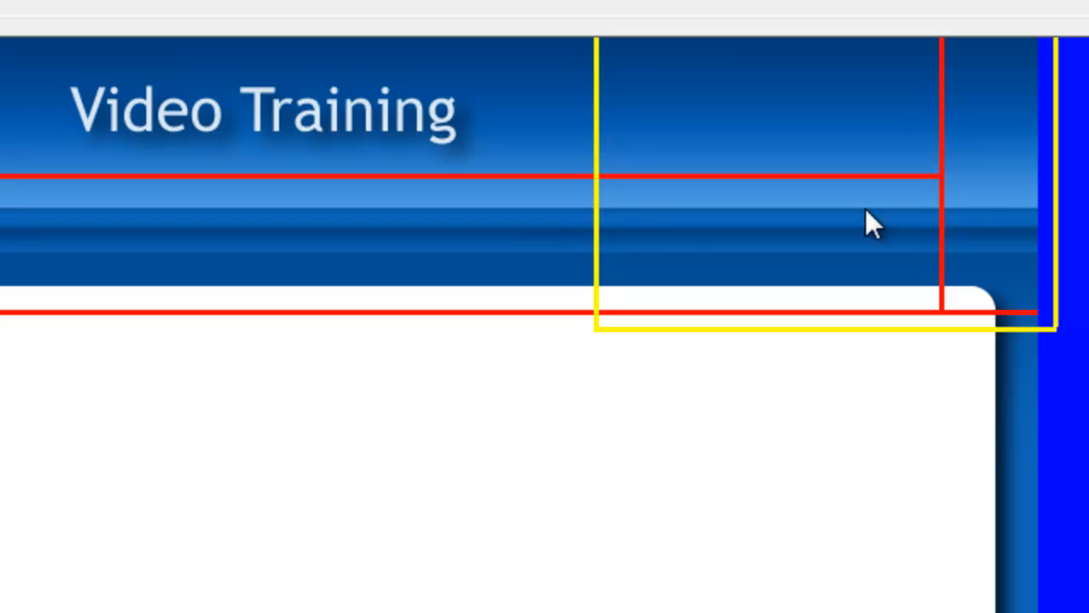
pyautogui.moveTo(1055, 173); pyautogui.dragTo(615, 187)
pyautogui.moveTo(529, 327); pyautogui.dragTo(524, 339)
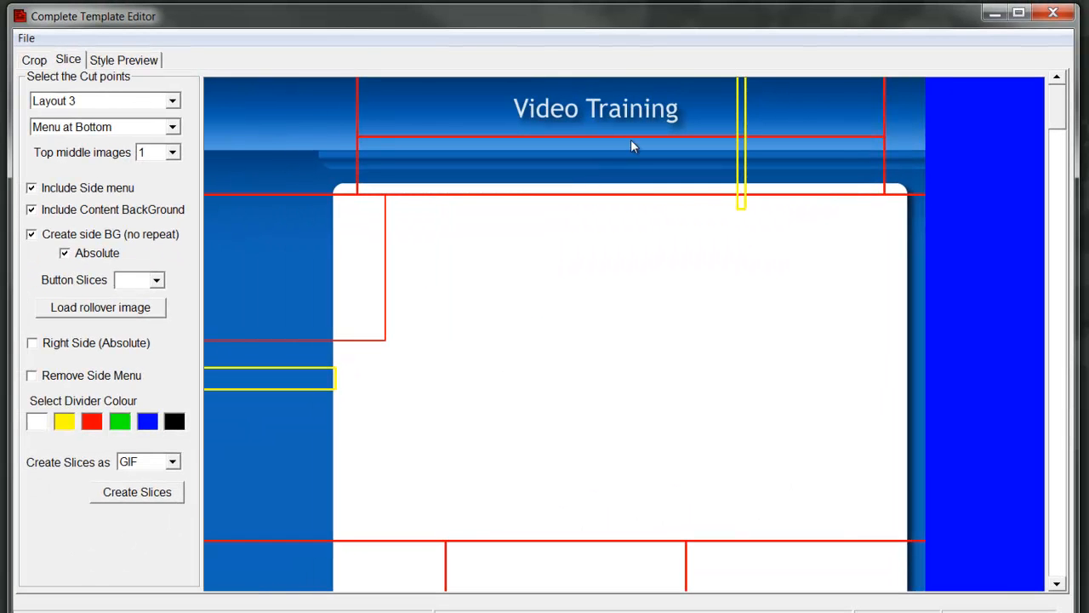
# - Lower the divider under the title to the light header band's lower edge and the main header divider below the content panel's rounded corners
pyautogui.moveTo(632, 136); pyautogui.dragTo(630, 150)
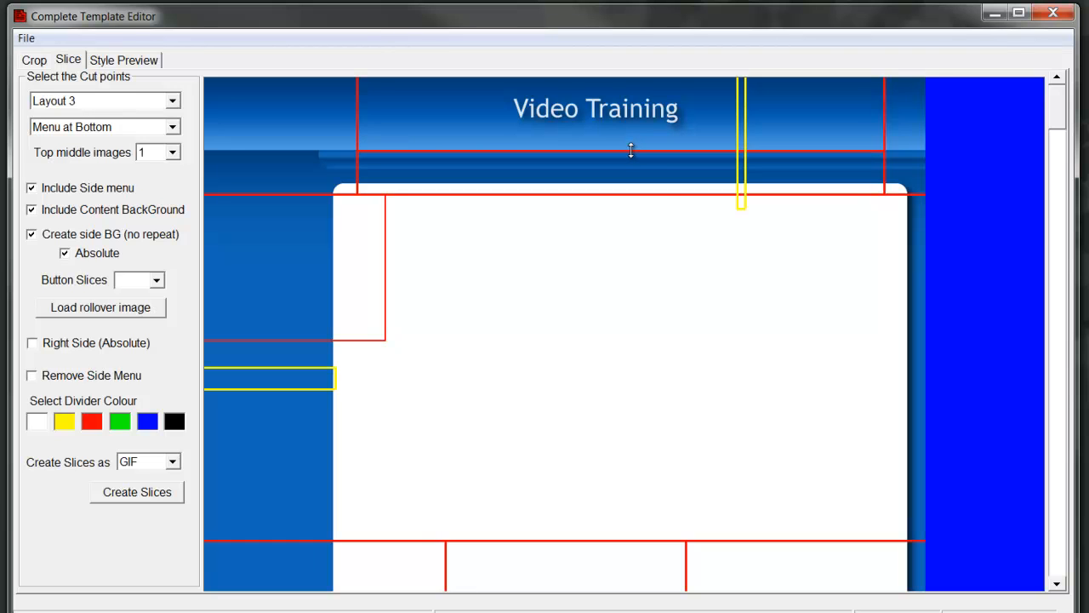
pyautogui.moveTo(651, 195); pyautogui.dragTo(652, 169)
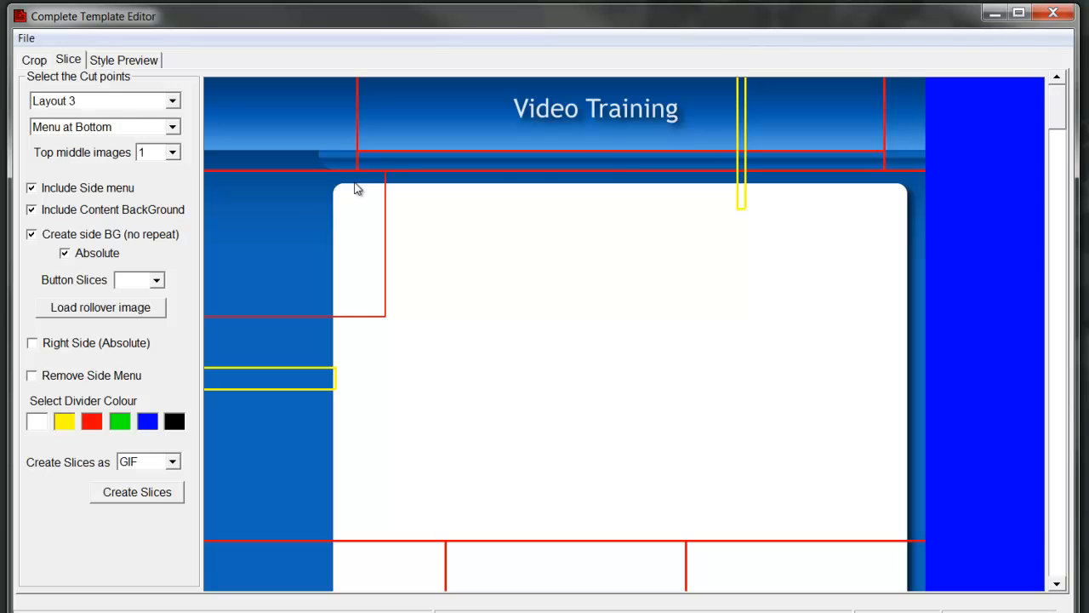
pyautogui.moveTo(606, 171); pyautogui.dragTo(608, 202)
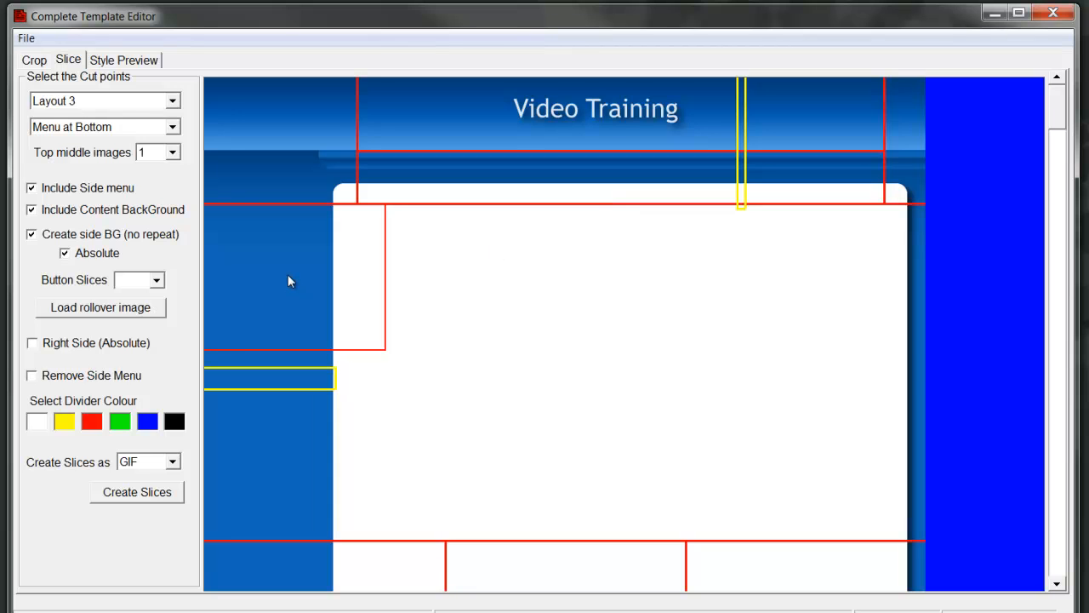
# - Keep the side menu included, extend its repeat slice slightly into the white panel, and make the slice thinner and lower down
pyautogui.click(31, 190)
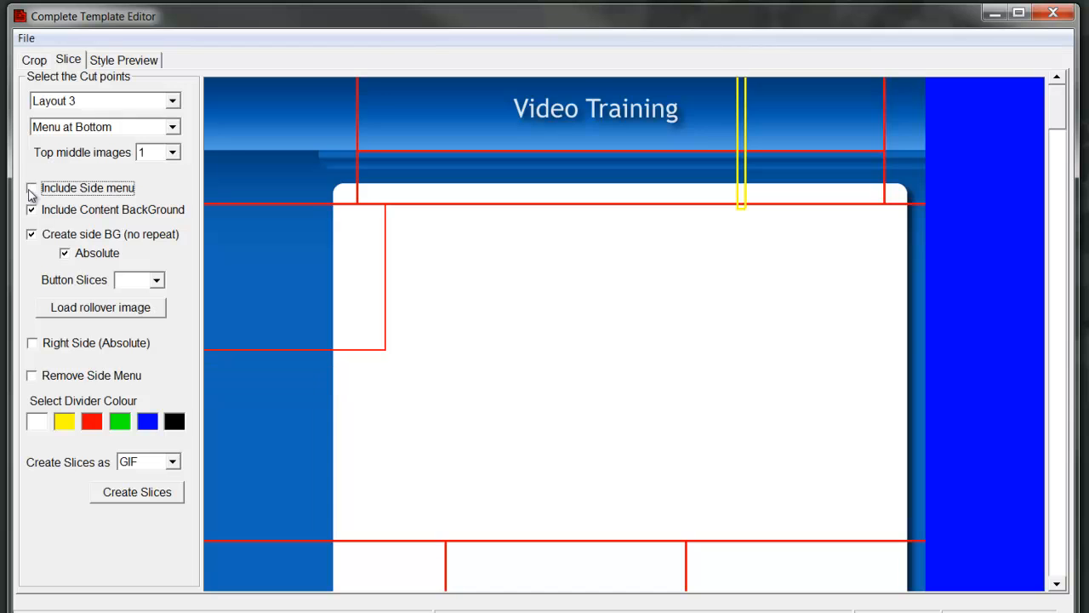
pyautogui.click(32, 188)
pyautogui.moveTo(333, 379); pyautogui.dragTo(339, 381)
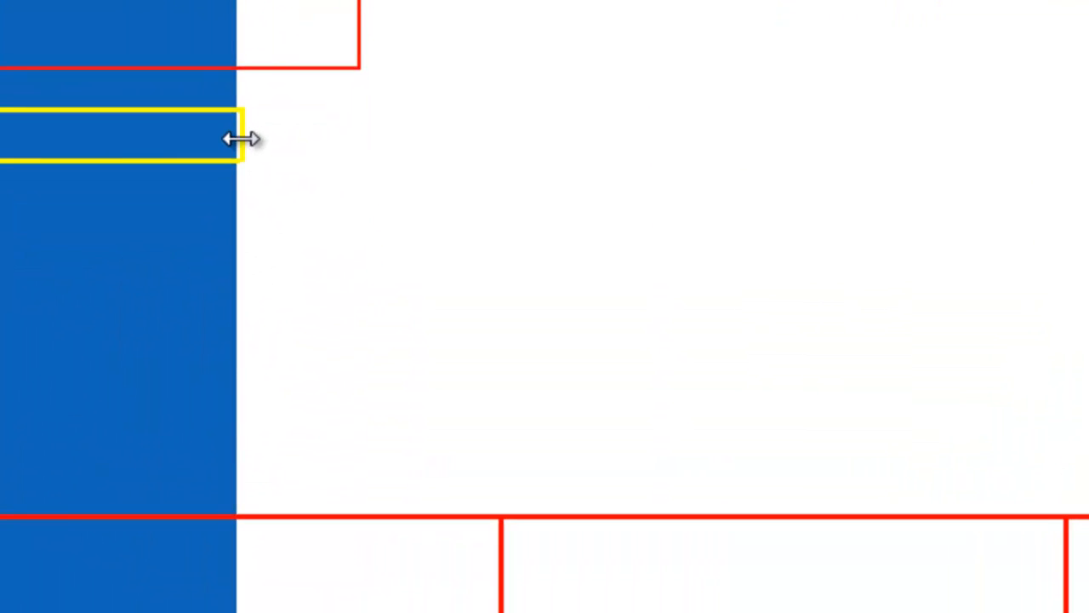
pyautogui.moveTo(252, 140); pyautogui.dragTo(257, 141)
pyautogui.moveTo(119, 109); pyautogui.dragTo(110, 366)
pyautogui.moveTo(115, 417); pyautogui.dragTo(114, 382)
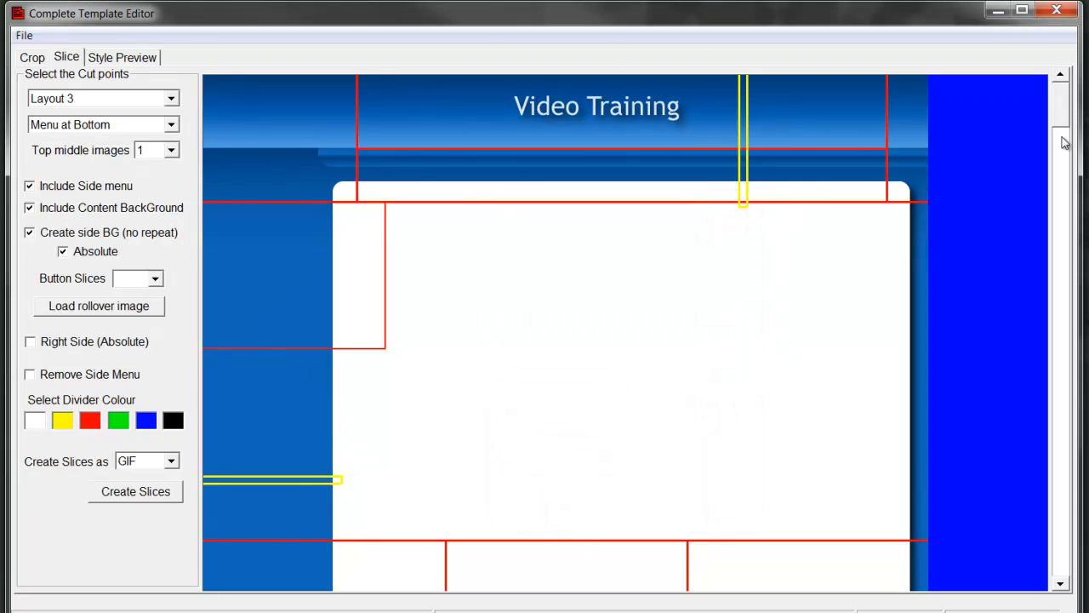
# - Shorten the side background box and narrow it to end just inside the white content panel's left edge
pyautogui.moveTo(1063, 109); pyautogui.dragTo(1064, 196)
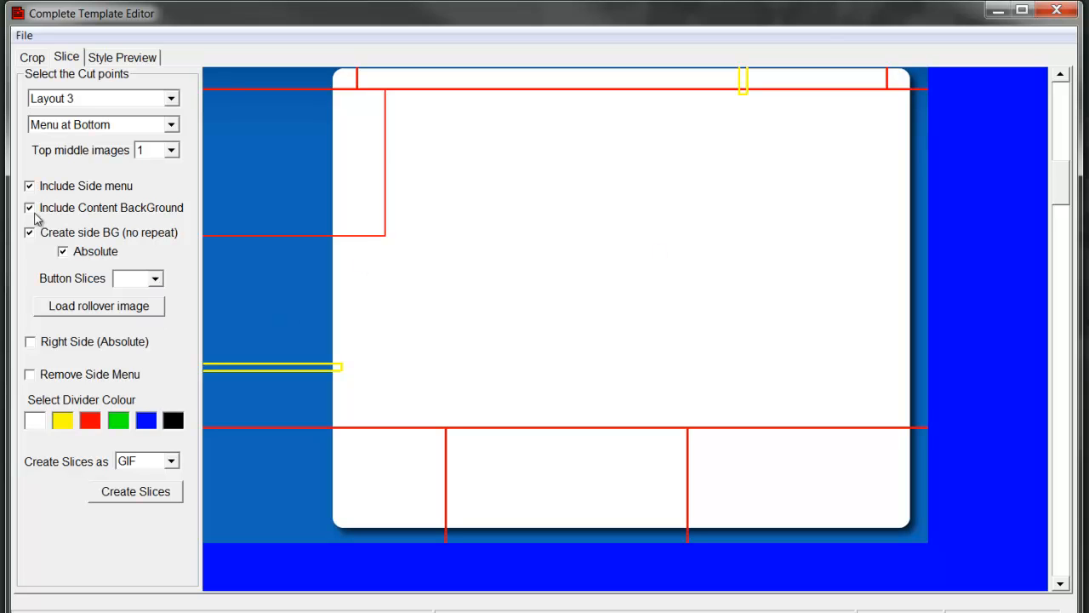
pyautogui.moveTo(1065, 194); pyautogui.dragTo(1064, 115)
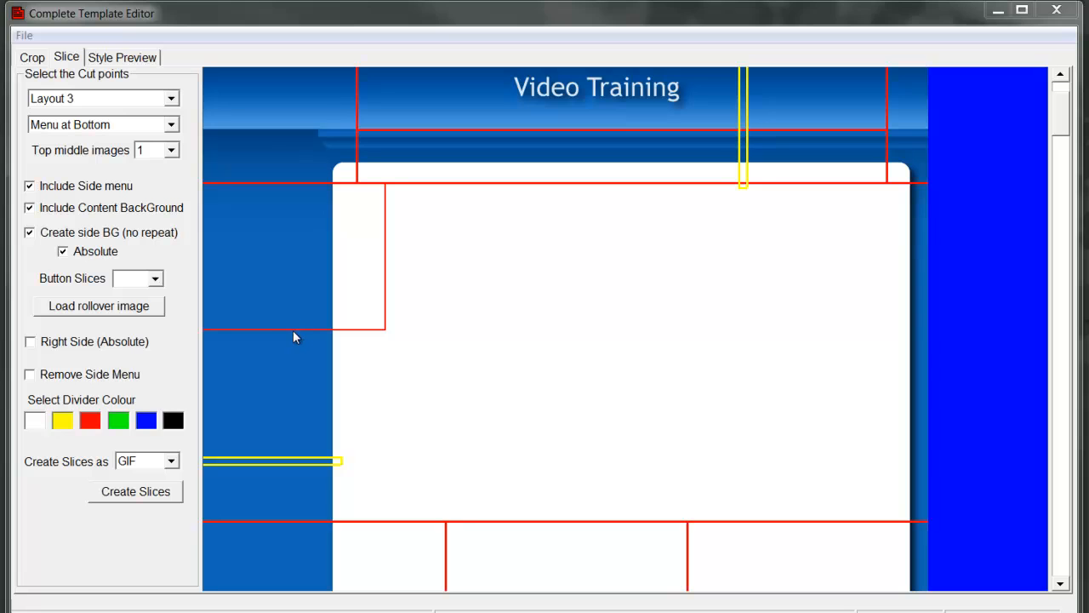
pyautogui.moveTo(294, 330); pyautogui.dragTo(282, 263)
pyautogui.moveTo(382, 226); pyautogui.dragTo(352, 233)
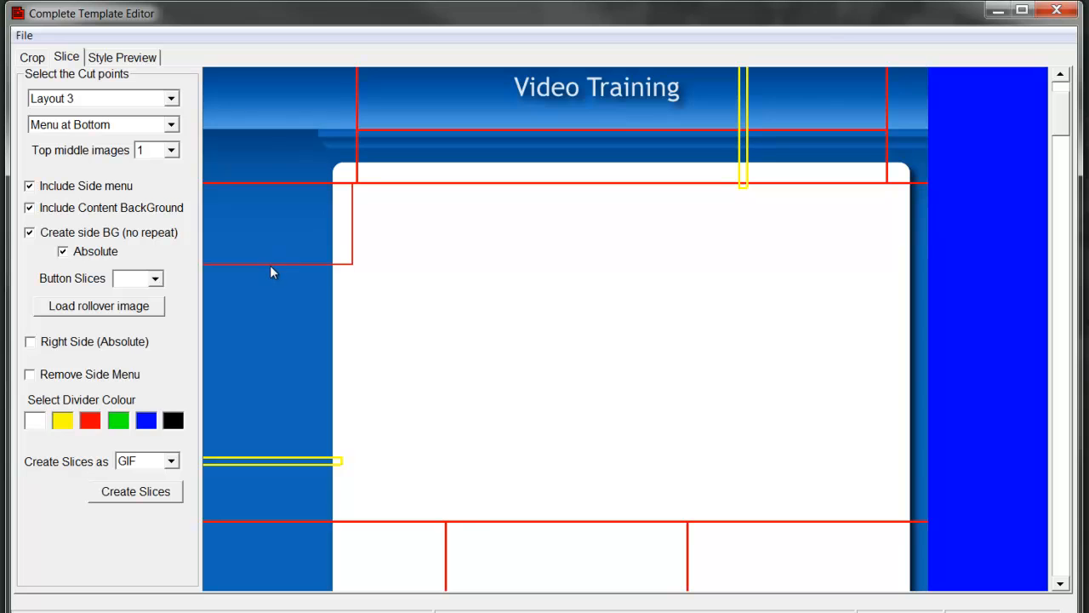
# - Shorten the side background box to a shallow strip below the header divider and raise the side menu slice to mid-panel
pyautogui.moveTo(267, 263); pyautogui.dragTo(265, 506)
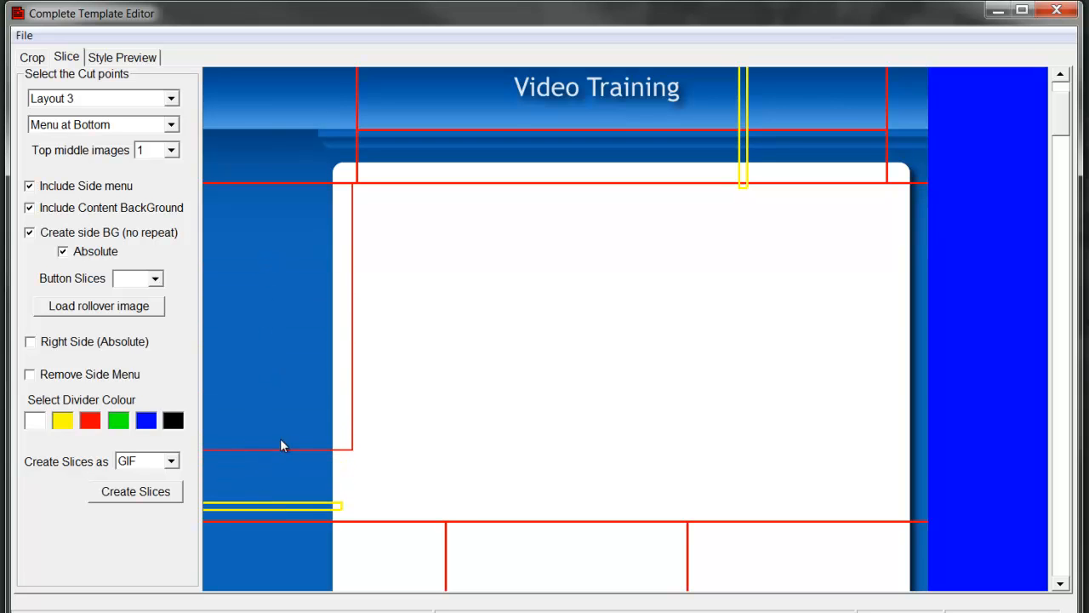
pyautogui.moveTo(278, 450); pyautogui.dragTo(274, 483)
pyautogui.moveTo(296, 481); pyautogui.dragTo(269, 240)
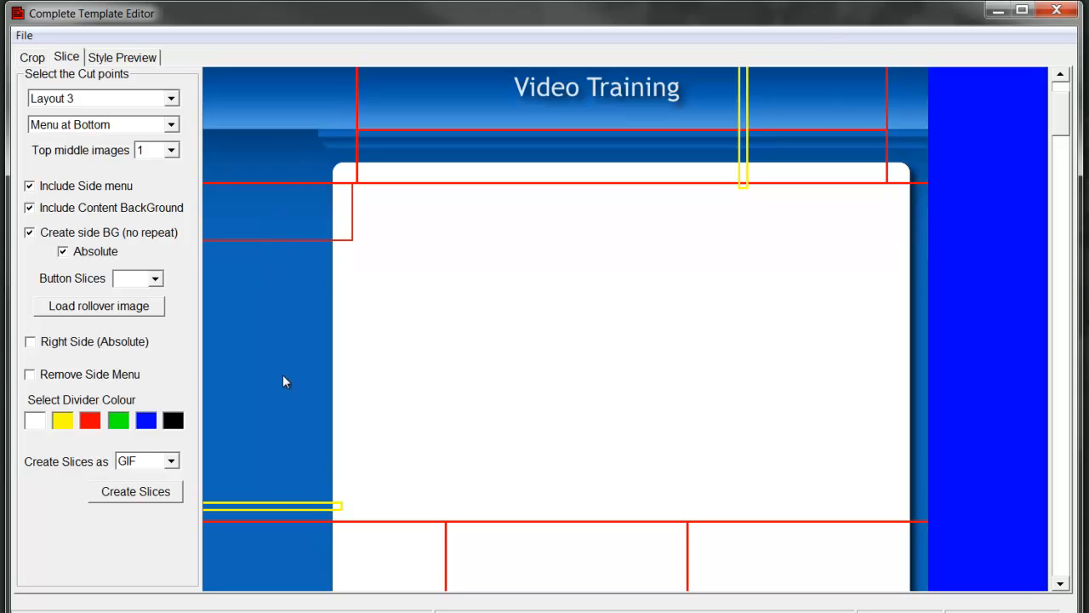
pyautogui.moveTo(285, 503); pyautogui.dragTo(287, 341)
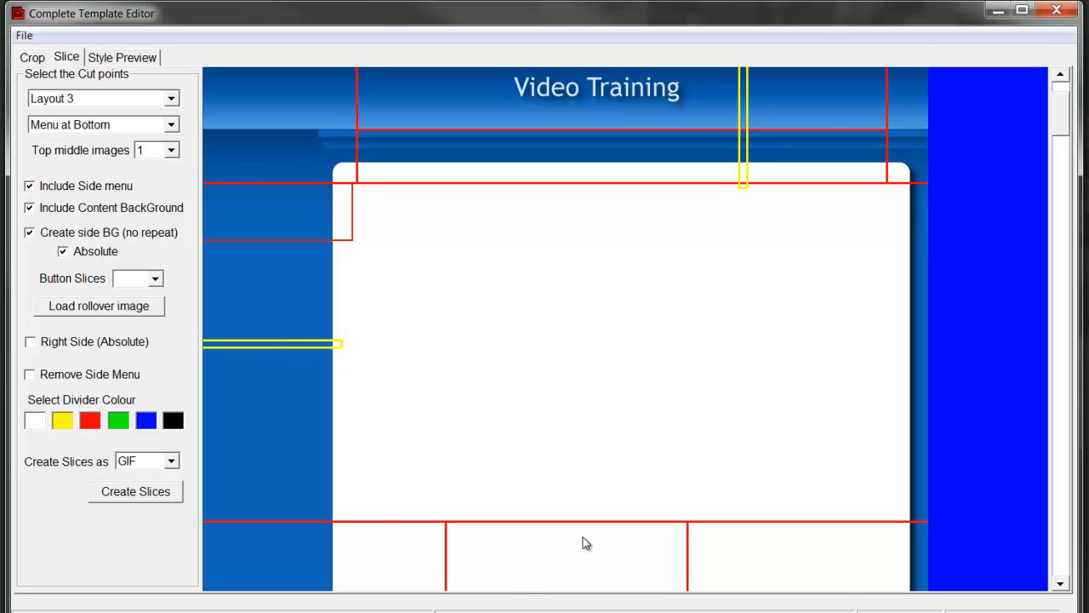
# - Lower the footer divider to just above the content panel's bottom edge and reposition both vertical footer dividers toward the right
pyautogui.moveTo(1067, 128); pyautogui.dragTo(1069, 205)
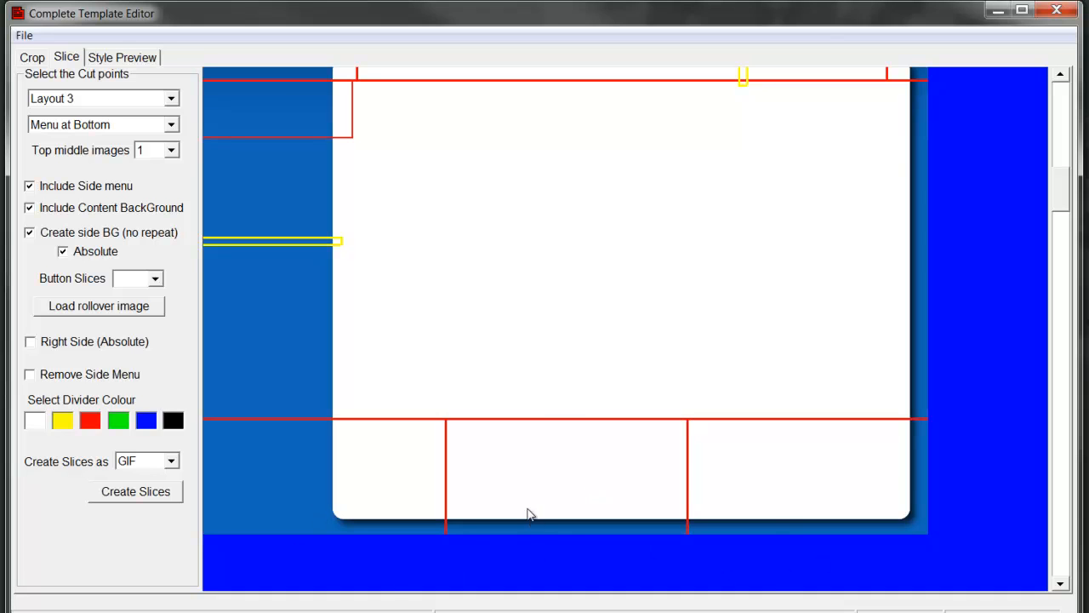
pyautogui.moveTo(572, 419); pyautogui.dragTo(571, 478)
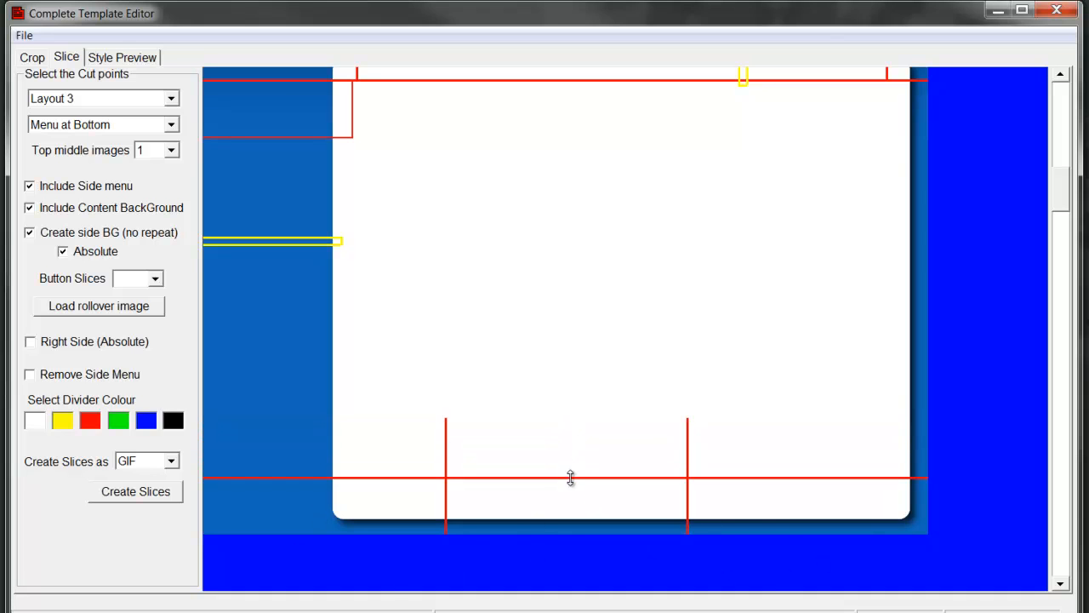
pyautogui.moveTo(445, 496); pyautogui.dragTo(469, 496)
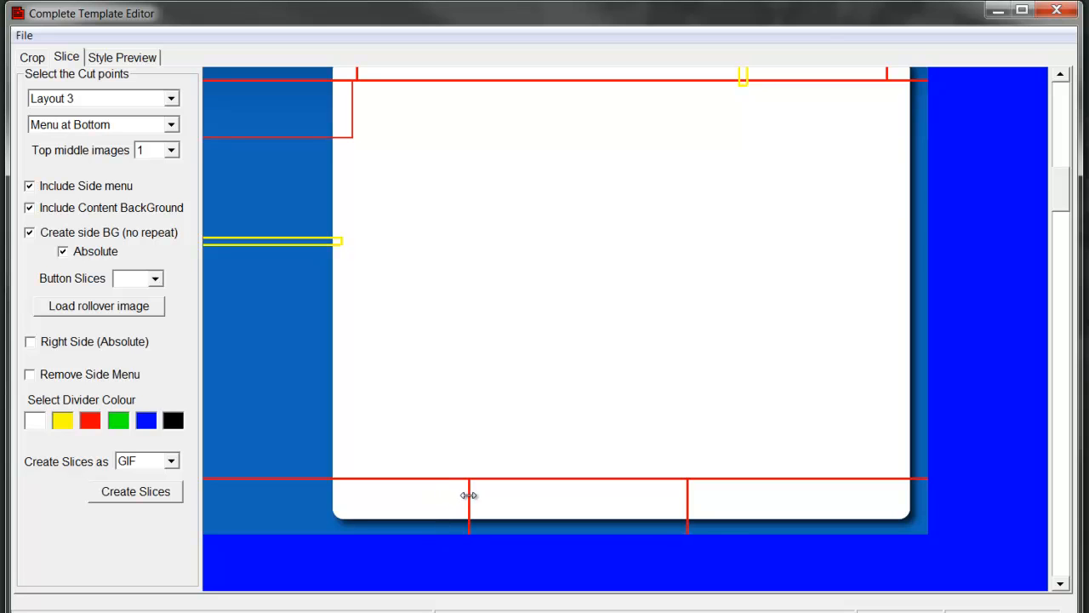
pyautogui.moveTo(688, 498); pyautogui.dragTo(801, 499)
# - Change the divider colour to green and set the vertical repeat slice's lower end just below the header divider
pyautogui.moveTo(1079, 202); pyautogui.dragTo(1079, 96)
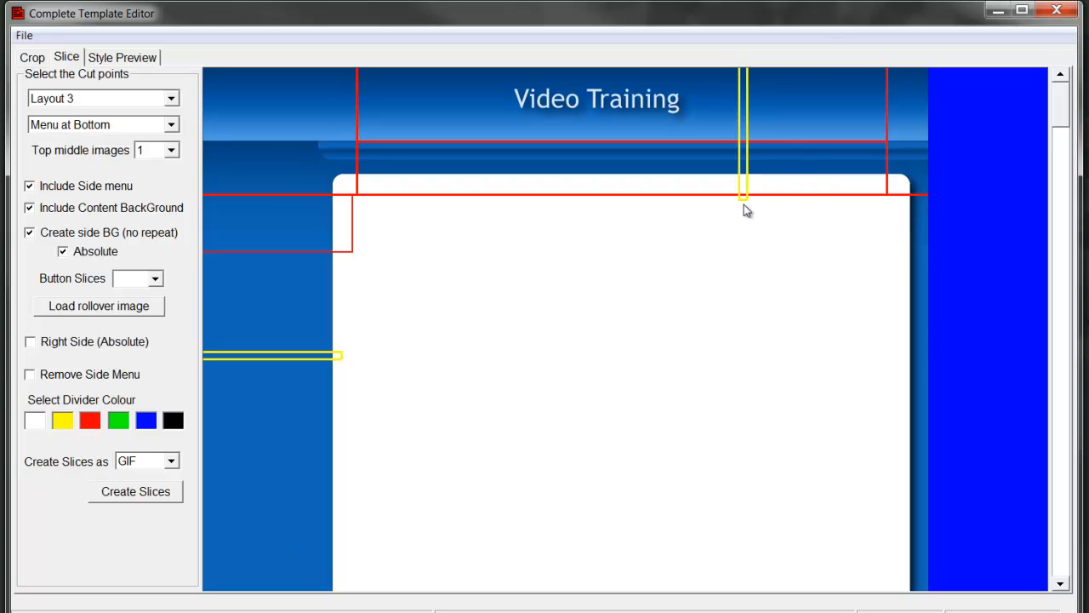
pyautogui.click(119, 425)
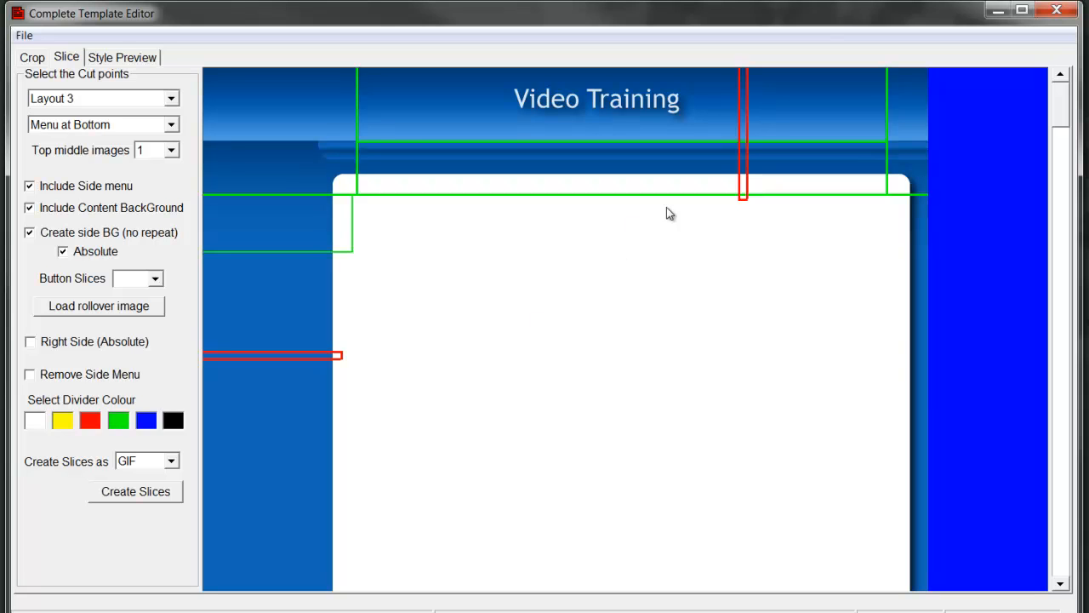
pyautogui.moveTo(745, 201); pyautogui.dragTo(744, 205)
pyautogui.moveTo(744, 205); pyautogui.dragTo(743, 281)
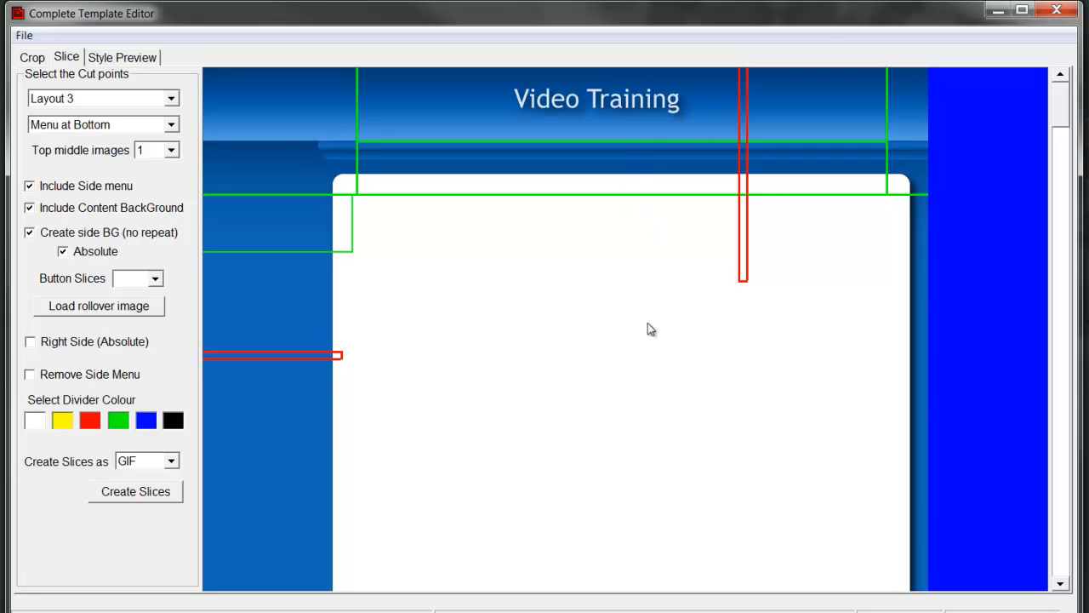
pyautogui.moveTo(744, 280); pyautogui.dragTo(744, 206)
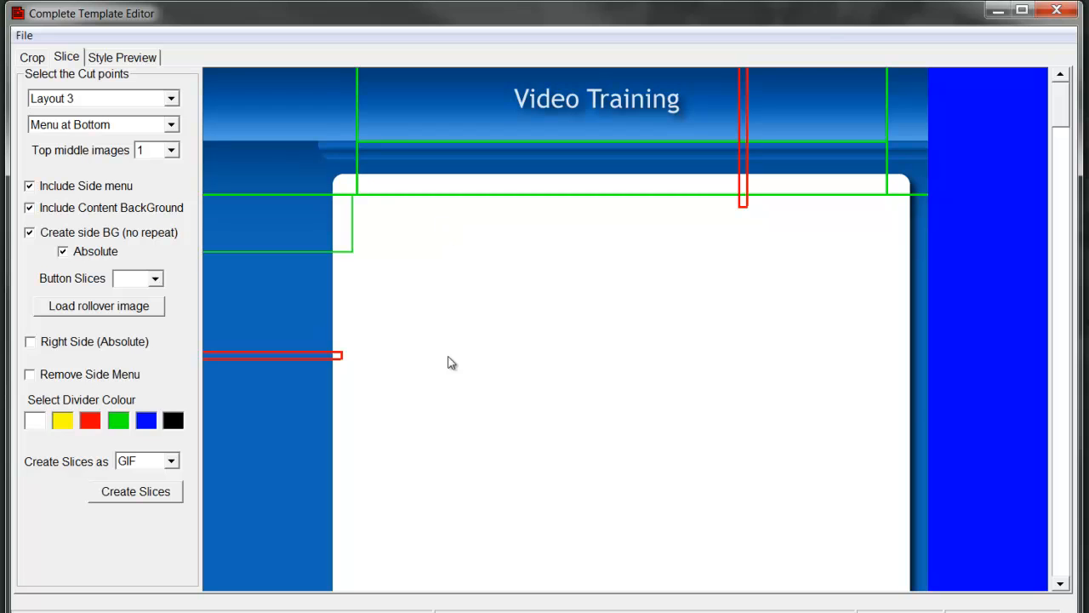
# - End the horizontal side menu slice just inside the white panel's left edge, create the GIF slices and preview the template
pyautogui.moveTo(345, 355); pyautogui.dragTo(521, 355)
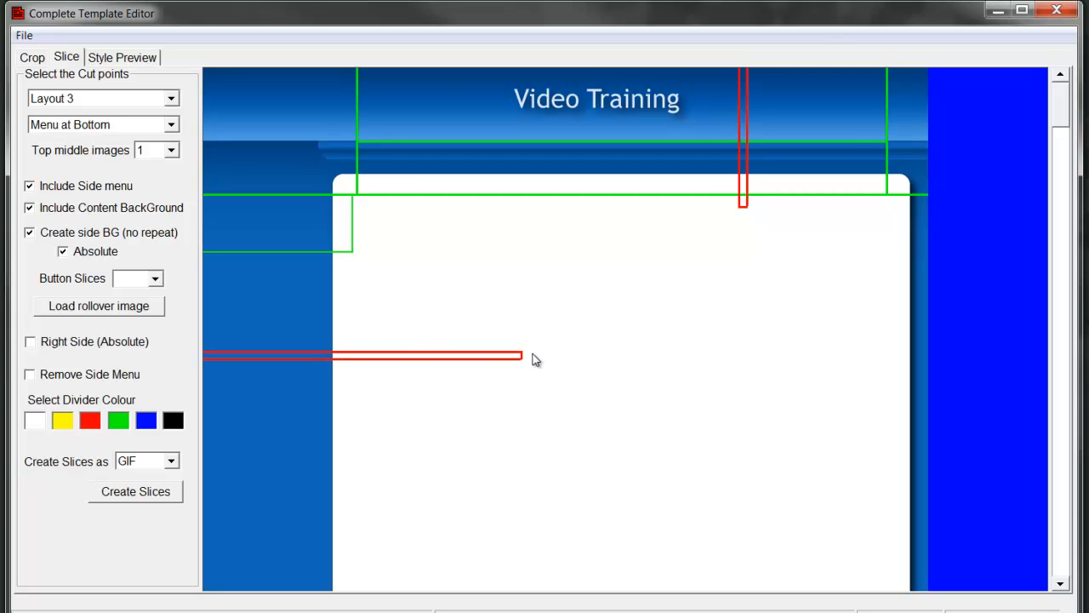
pyautogui.click(341, 357)
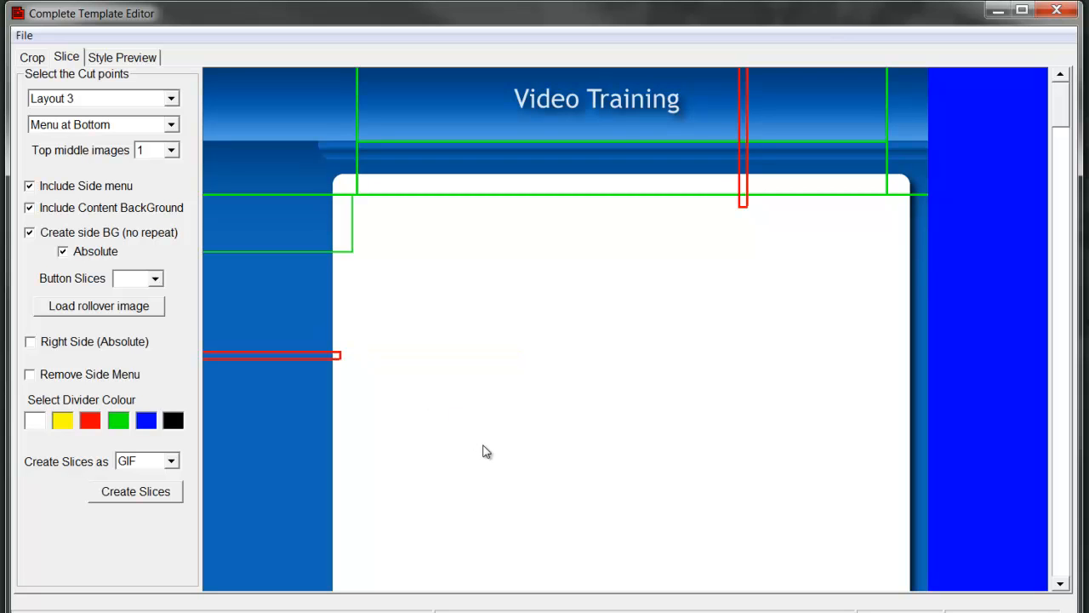
pyautogui.click(156, 493)
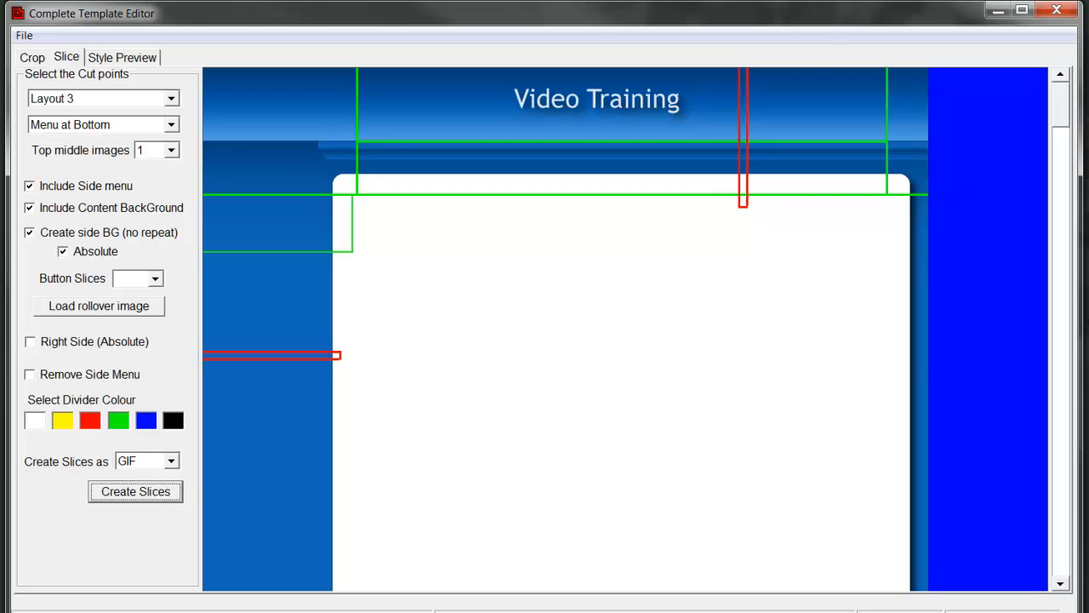
pyautogui.click(123, 57)
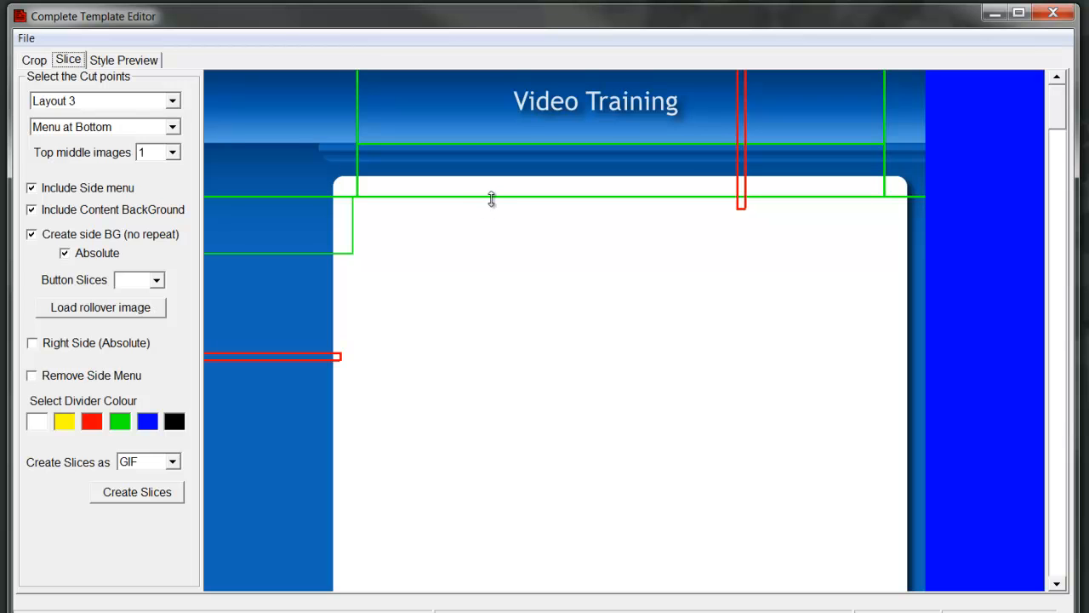
# - Lower the header divider further into the white content panel, recreate the GIF slices and preview the template
pyautogui.moveTo(491, 197); pyautogui.dragTo(499, 218)
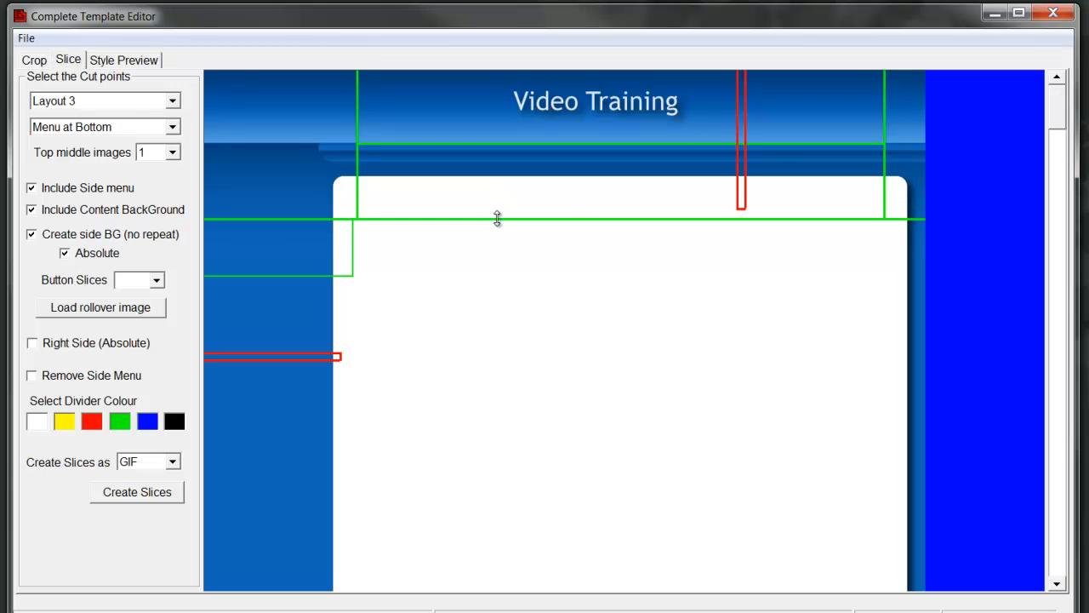
pyautogui.click(148, 496)
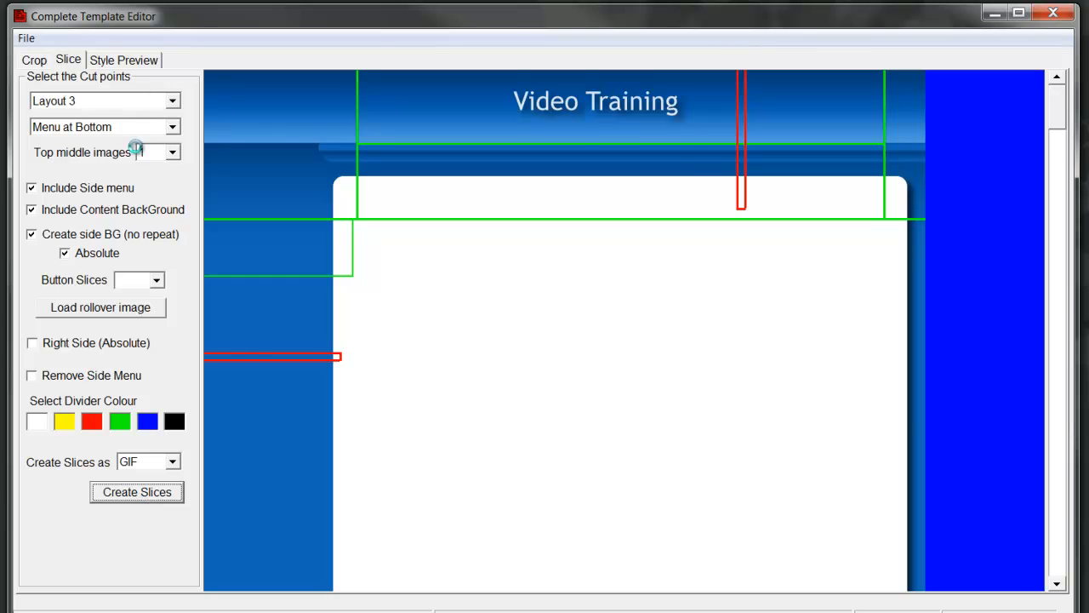
pyautogui.click(128, 60)
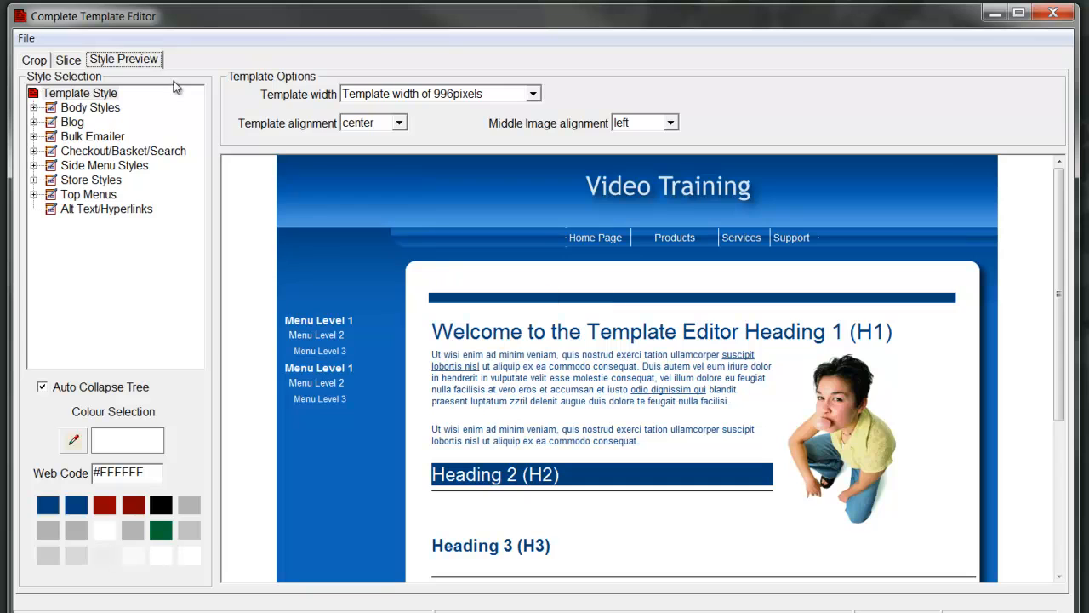
# - Extend the vertical repeat slice to just below the lowered header divider and preview the template with recreated slices
pyautogui.click(68, 60)
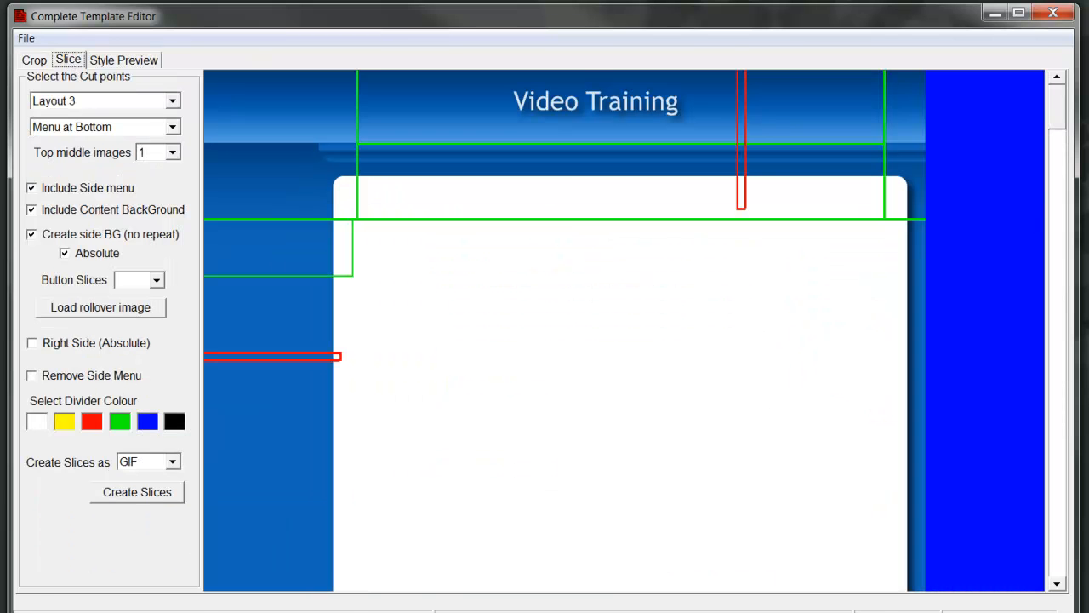
pyautogui.moveTo(741, 208); pyautogui.dragTo(742, 226)
pyautogui.click(155, 492)
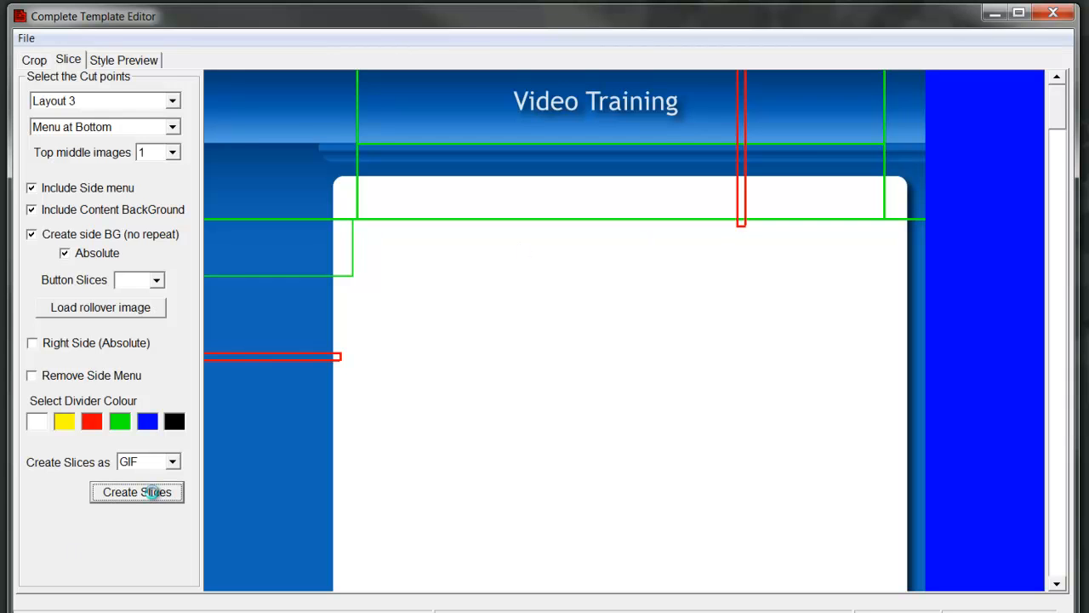
pyautogui.click(141, 65)
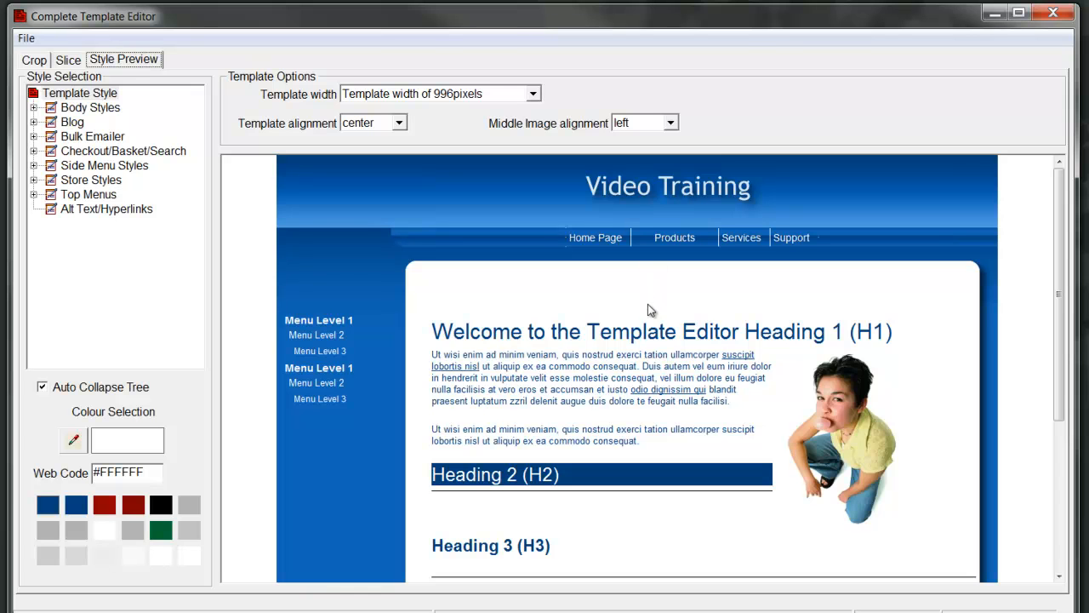
# - Raise the header divider slightly, shorten the vertical repeat slice to end just below it, and preview the template with recreated slices
pyautogui.click(73, 65)
pyautogui.moveTo(700, 219); pyautogui.dragTo(697, 208)
pyautogui.click(170, 492)
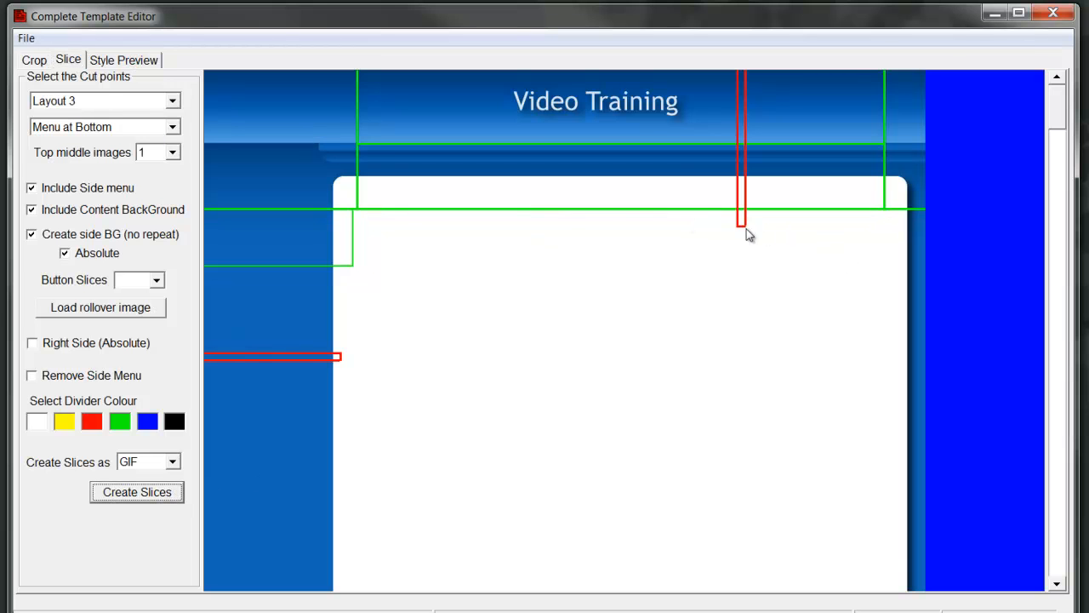
pyautogui.moveTo(741, 226); pyautogui.dragTo(740, 217)
pyautogui.click(154, 491)
pyautogui.click(138, 60)
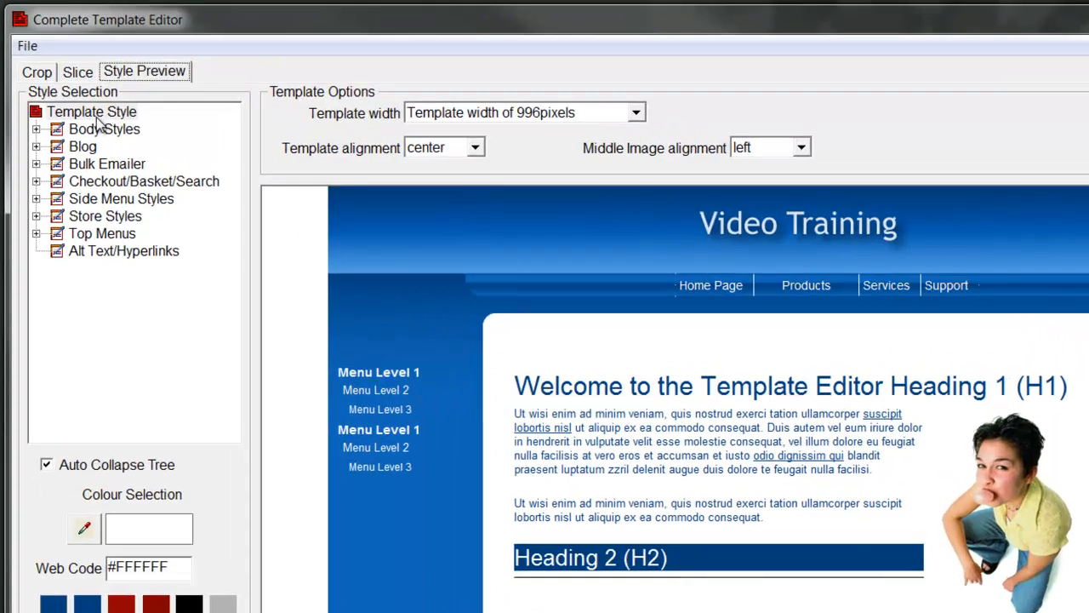
# - Open the Body Styles options of the template style
pyautogui.click(94, 93)
pyautogui.click(132, 159)
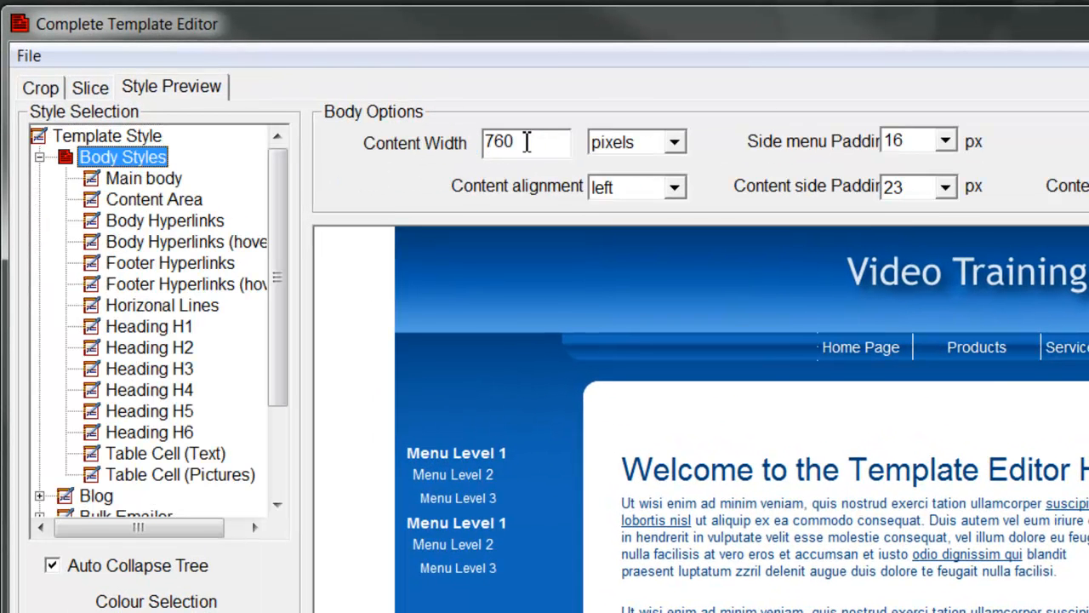
pyautogui.doubleClick(527, 145)
pyautogui.click(539, 143)
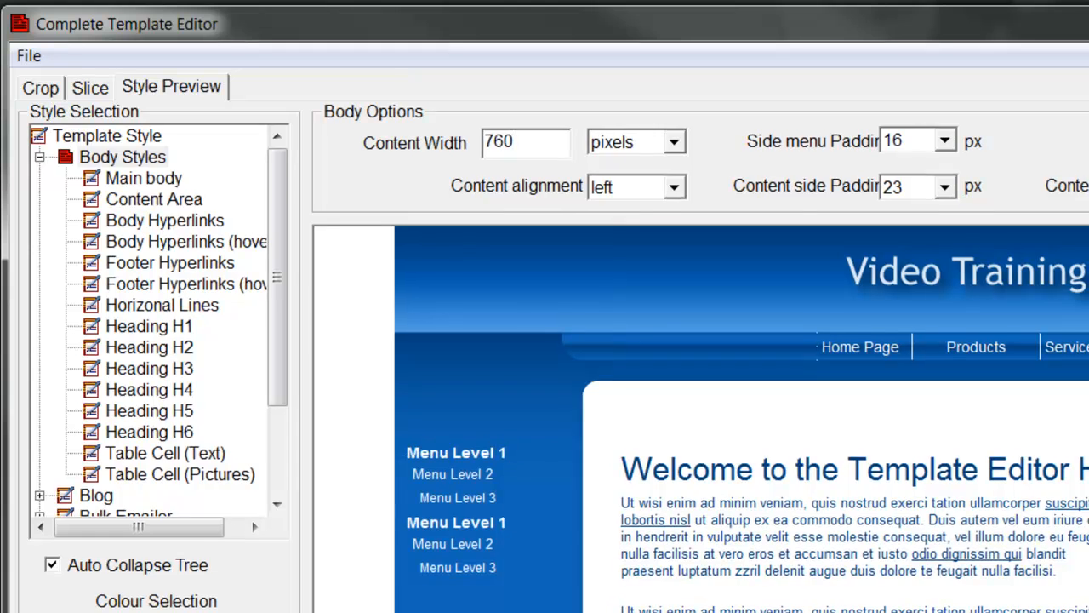
# - Set the body content width to 900 pixels and check how the template preview fits down the page
pyautogui.scroll(-3, 1063, 587)
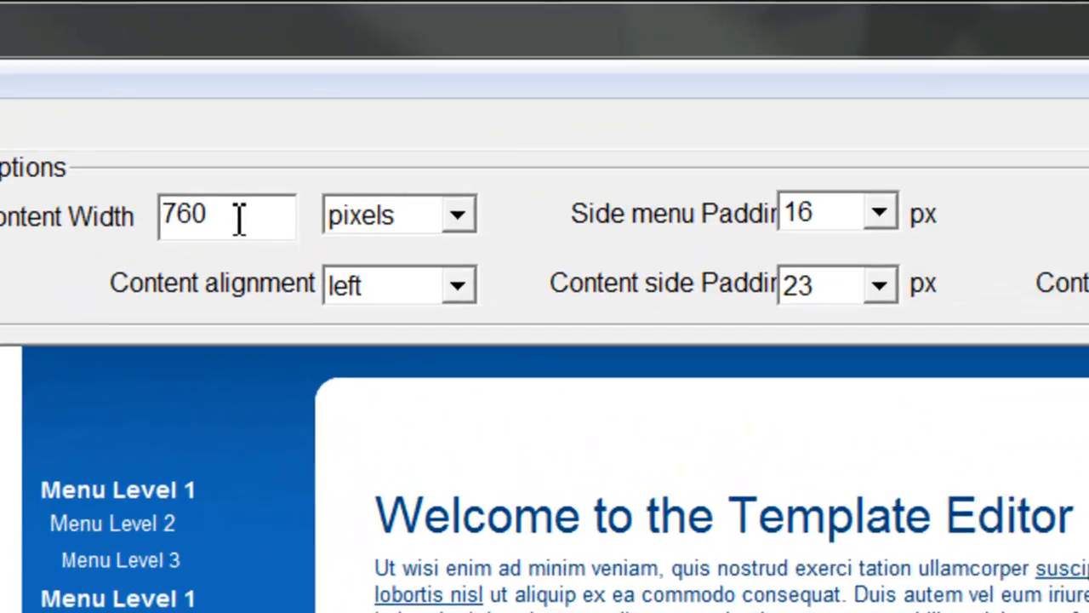
pyautogui.moveTo(375, 97); pyautogui.dragTo(326, 97)
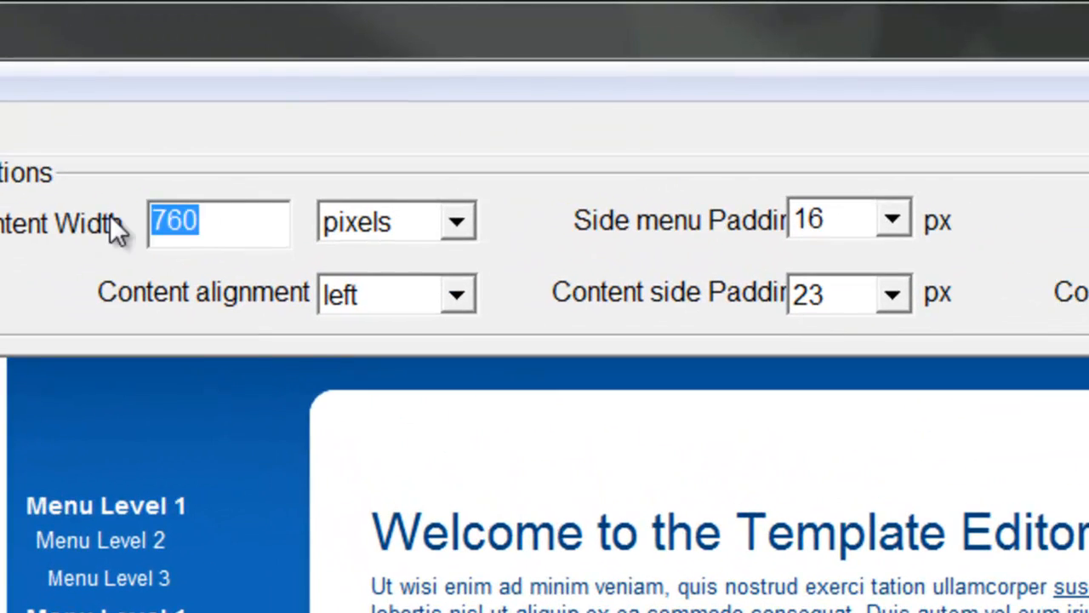
pyautogui.write('900')
pyautogui.press('Tab')
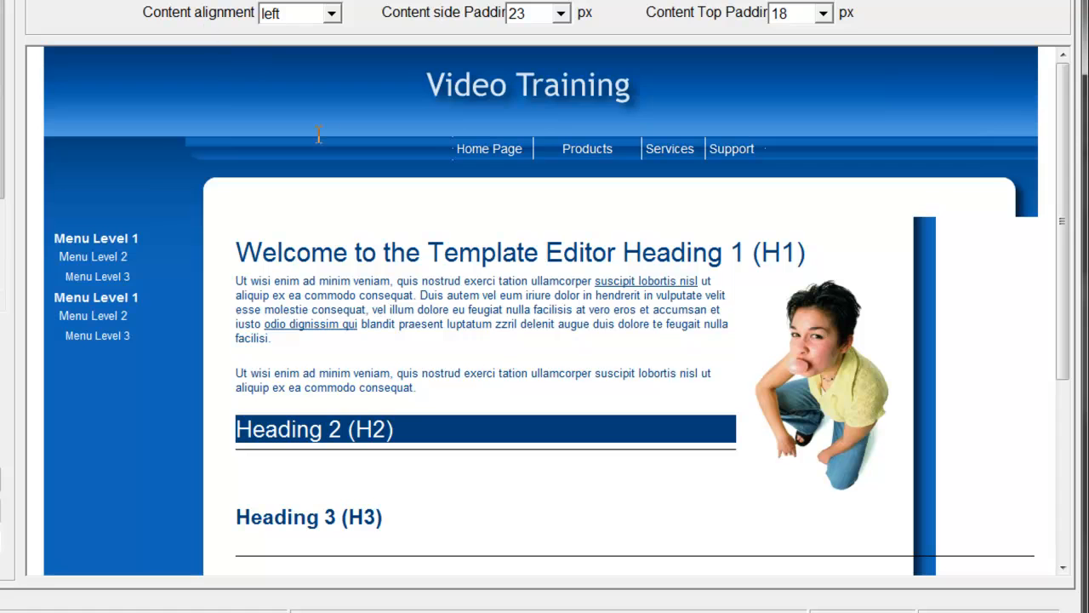
pyautogui.moveTo(1064, 112); pyautogui.dragTo(1066, 238)
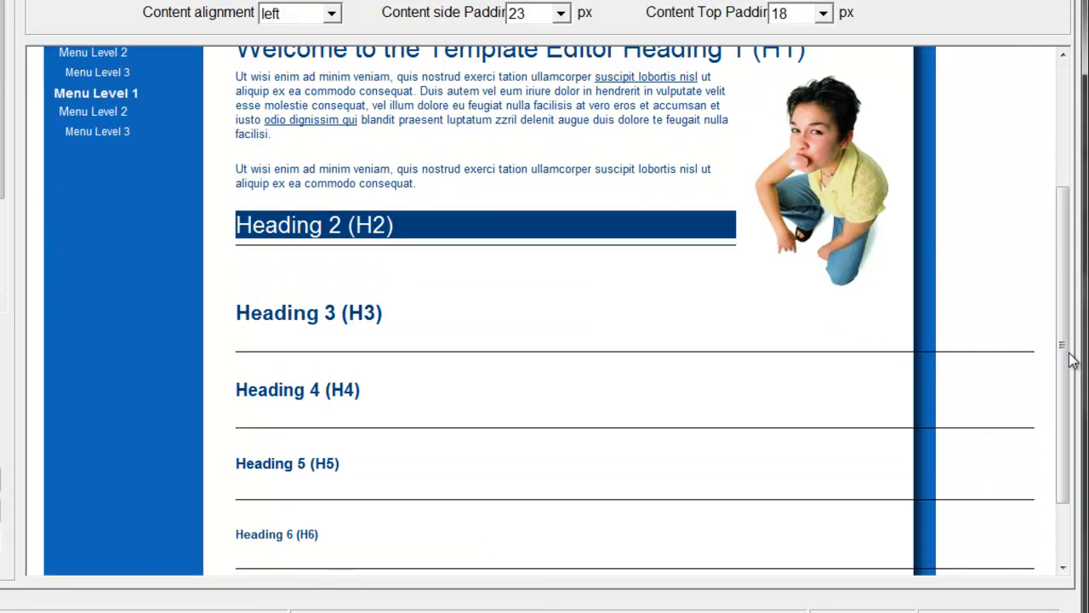
pyautogui.moveTo(1064, 360); pyautogui.dragTo(1045, 249)
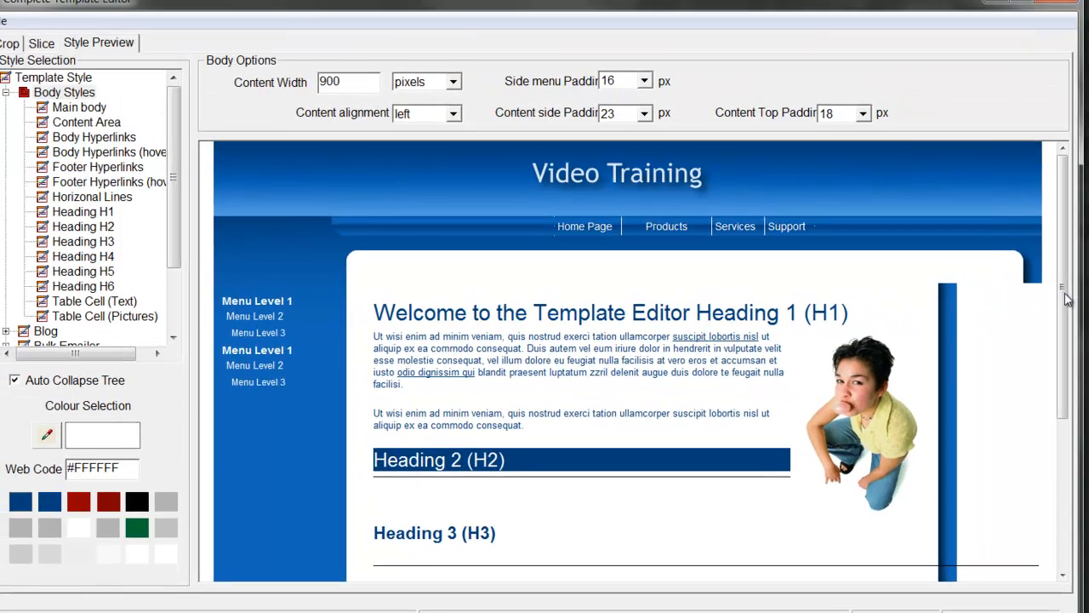
pyautogui.moveTo(1064, 227); pyautogui.dragTo(1064, 342)
pyautogui.moveTo(1065, 393); pyautogui.dragTo(1054, 285)
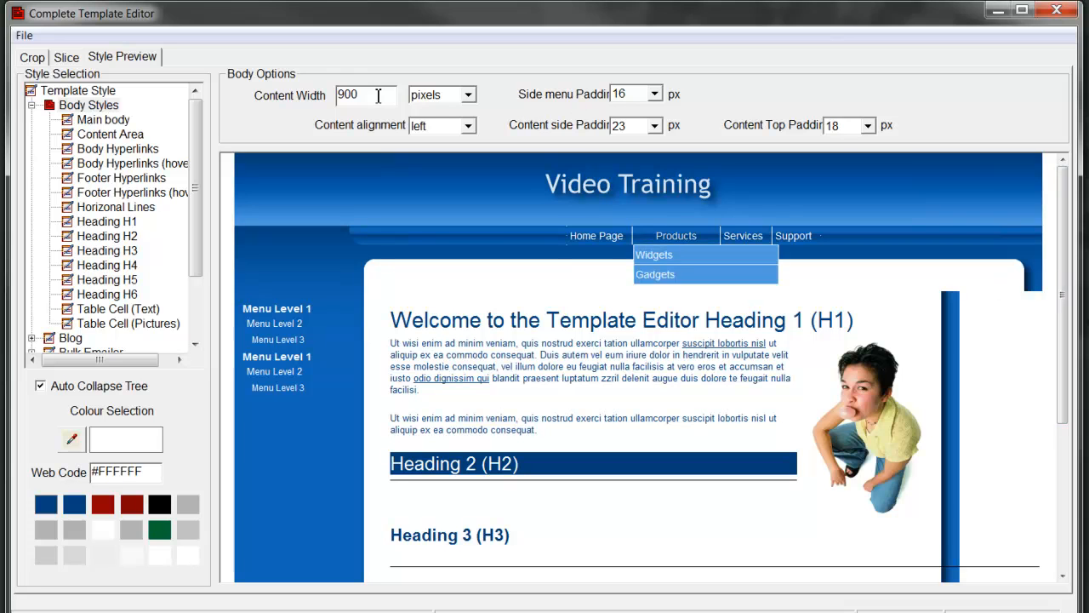
# - Set the body content width back to 760 pixels
pyautogui.moveTo(380, 94); pyautogui.dragTo(341, 95)
pyautogui.write('760')
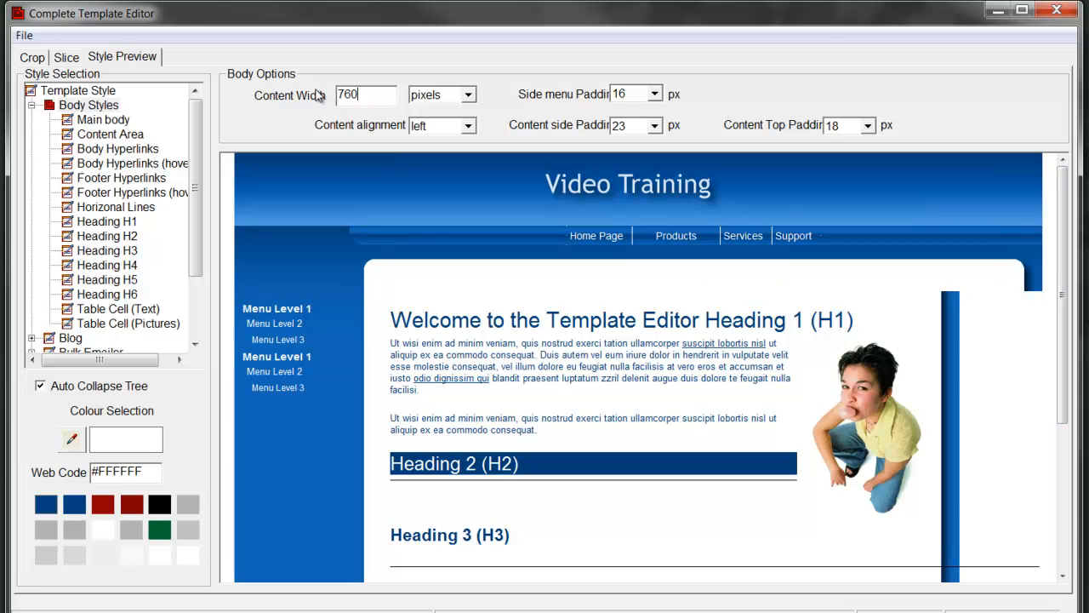
pyautogui.press('Tab')
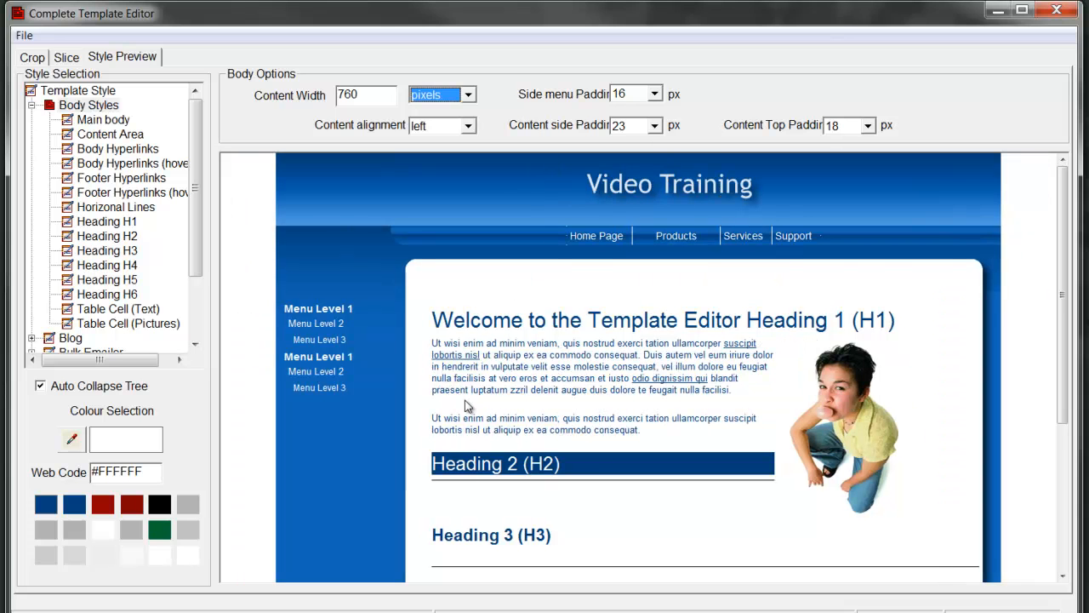
# - Set the content top padding to 5 px in the body options
pyautogui.click(868, 125)
pyautogui.click(838, 139)
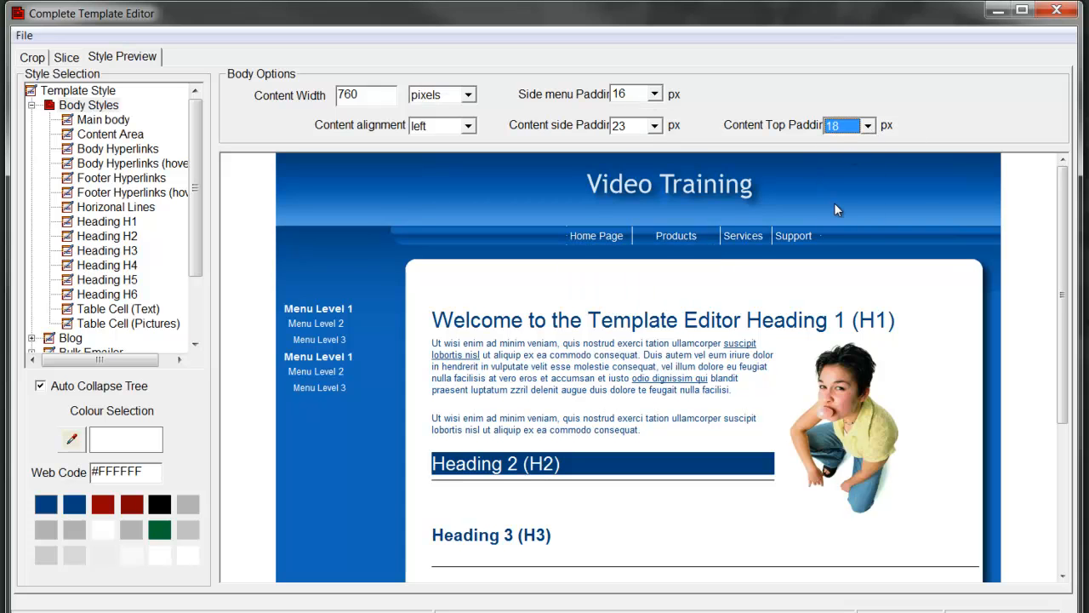
pyautogui.press('Up')
pyautogui.press('Up')
pyautogui.press('Up')
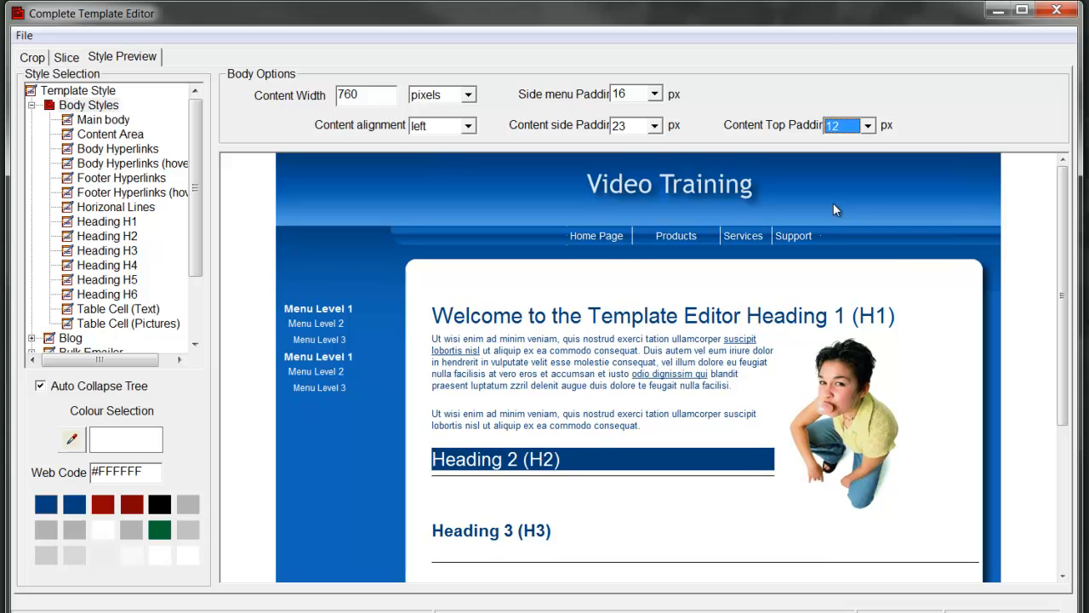
pyautogui.press('Up')
pyautogui.press('Up')
pyautogui.press('Up')
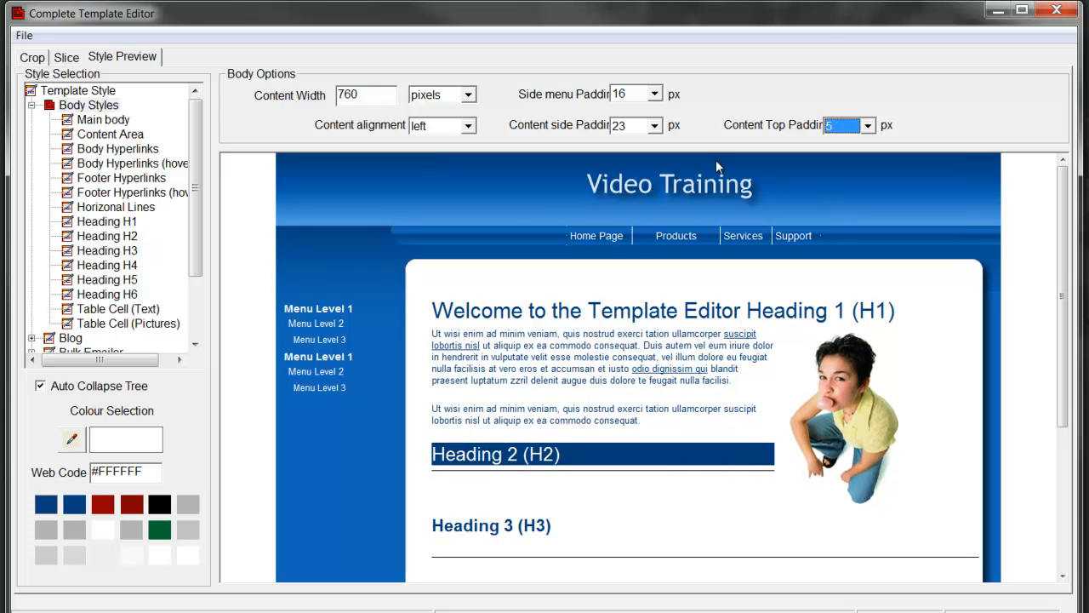
# - Set the content side padding to 15 px in the body options
pyautogui.click(654, 125)
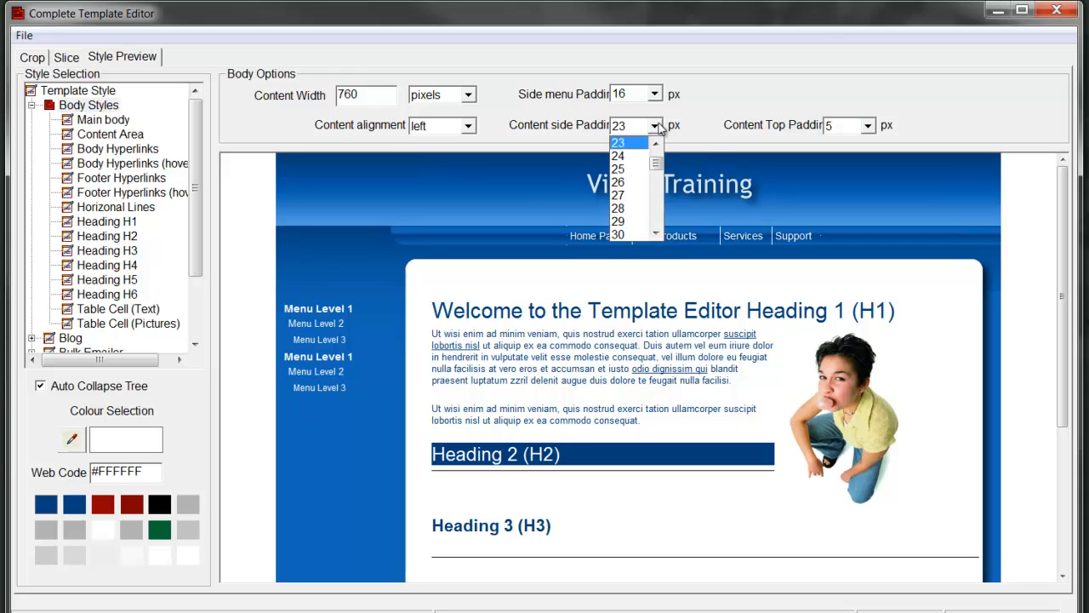
pyautogui.click(641, 146)
pyautogui.press('Up')
pyautogui.press('Up')
pyautogui.press('Up')
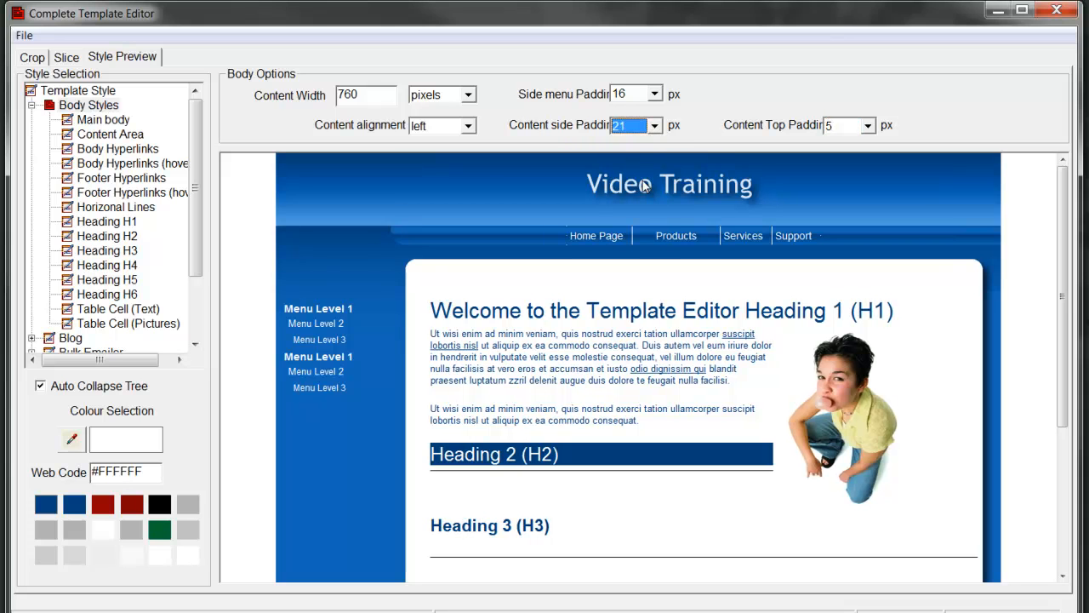
pyautogui.press('Up')
pyautogui.press('Up')
pyautogui.press('Up')
pyautogui.press('Up')
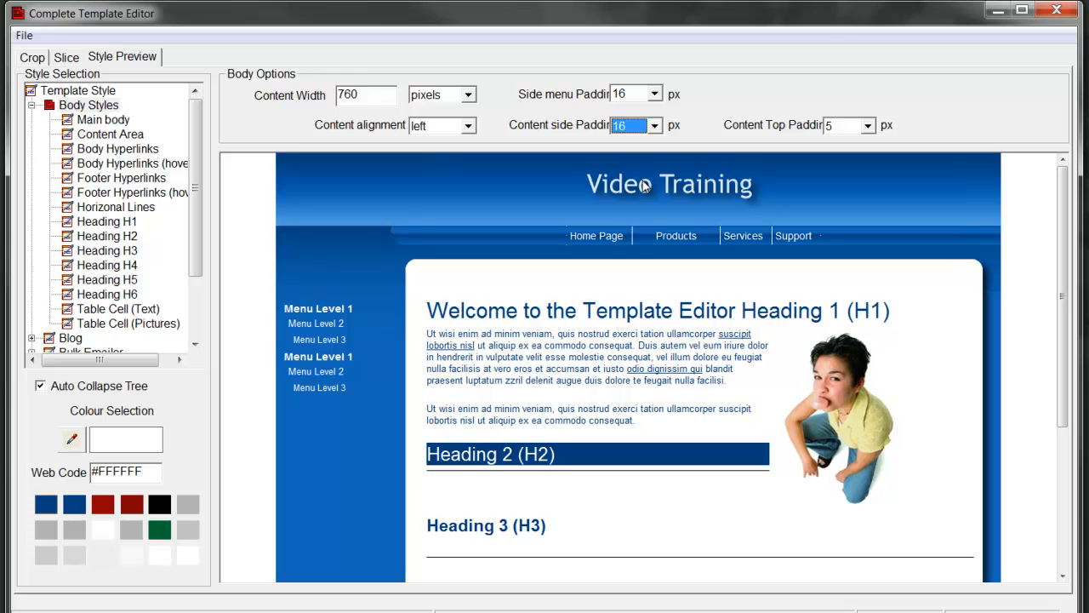
pyautogui.press('Up')
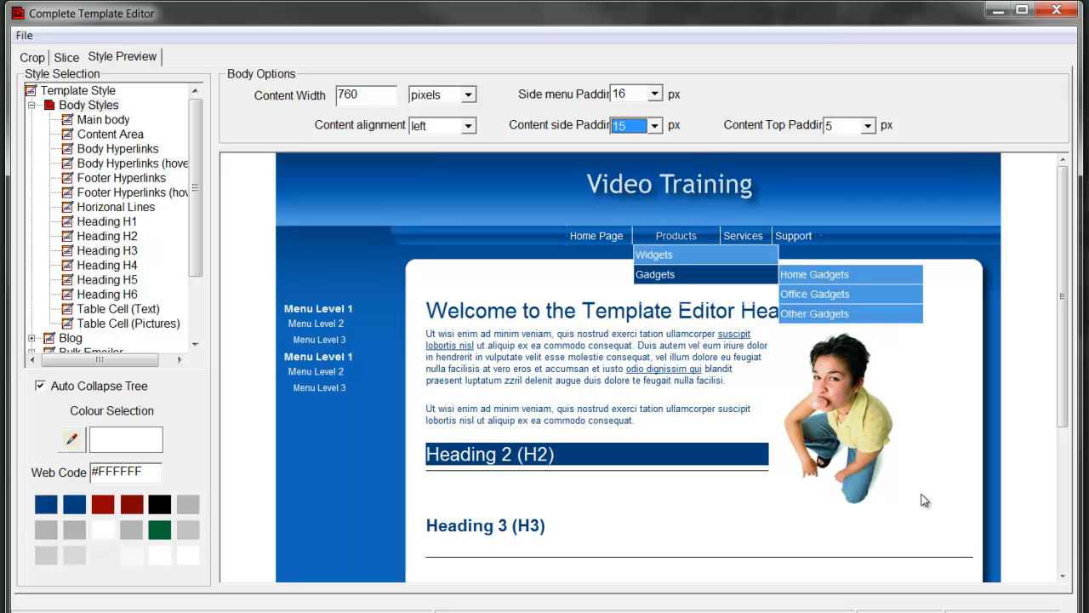
pyautogui.click(1035, 319)
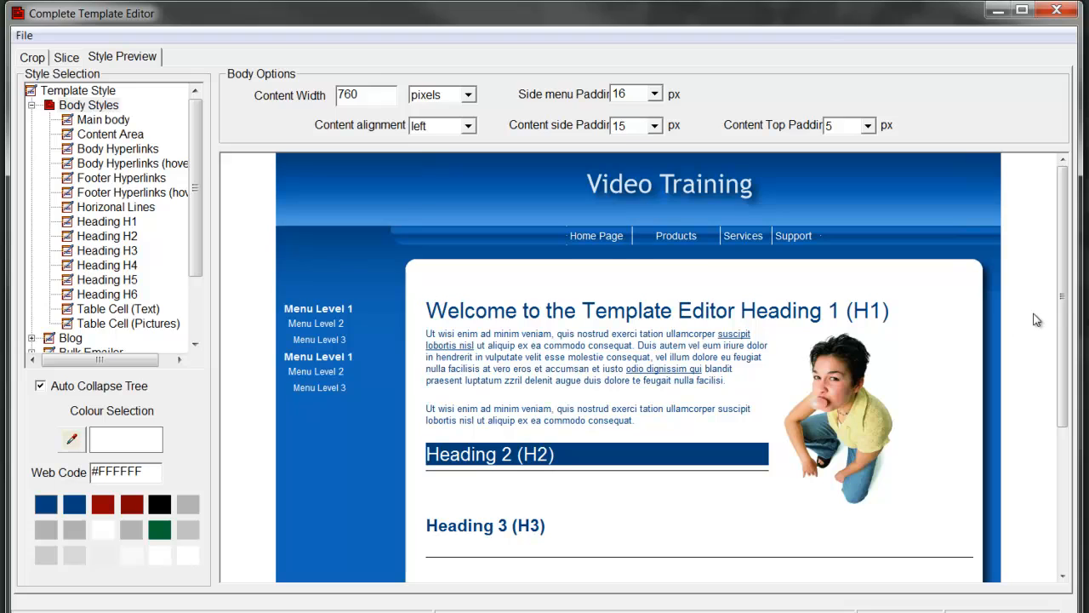
# - Look over the template's file commands and return to the slice cut points
pyautogui.click(25, 36)
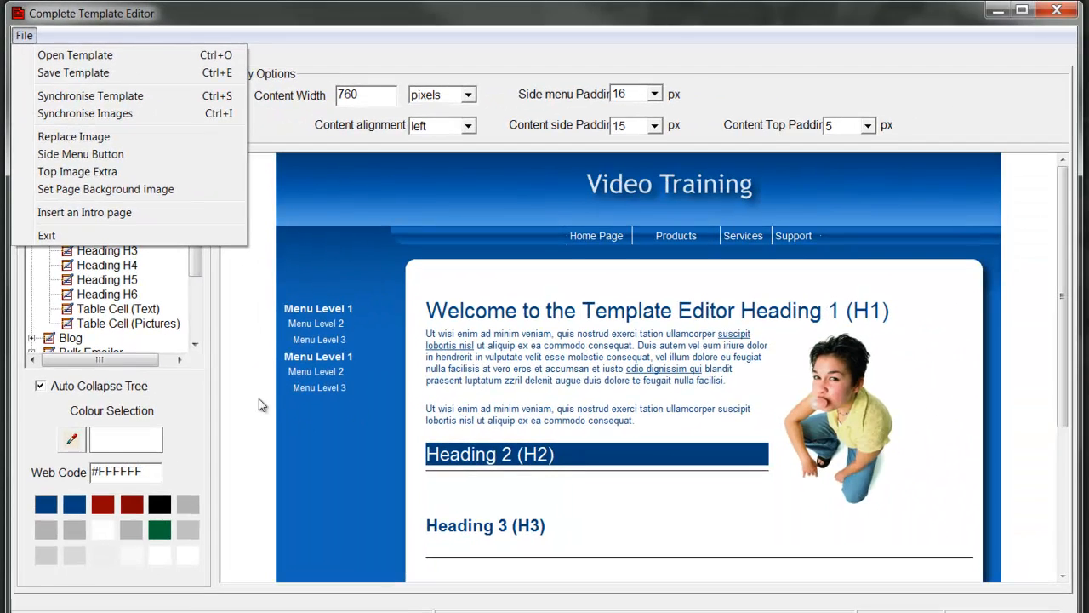
pyautogui.click(258, 398)
pyautogui.moveTo(708, 223)
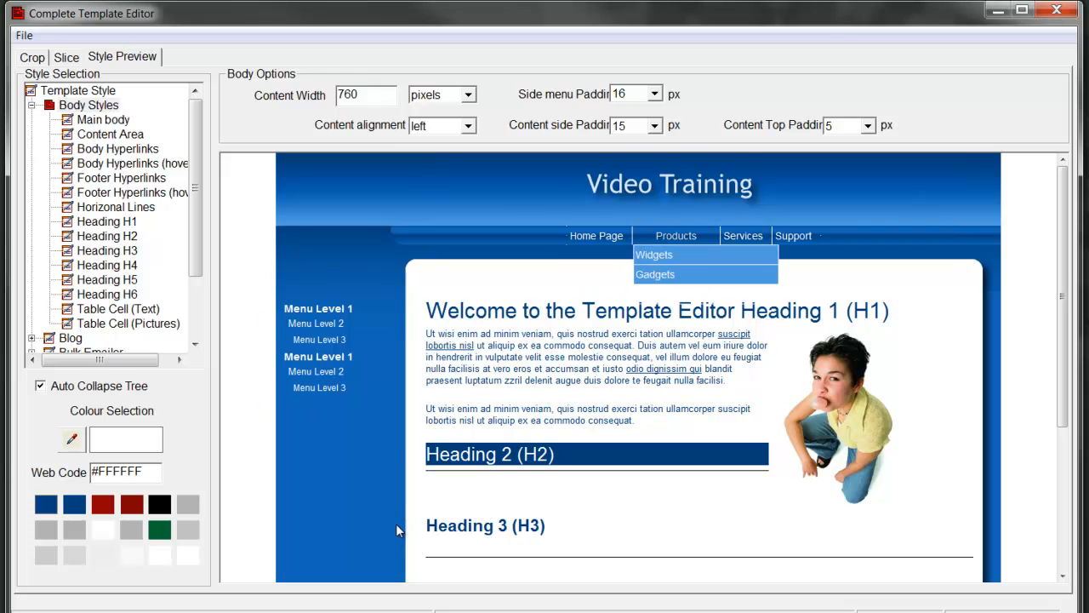
pyautogui.click(68, 58)
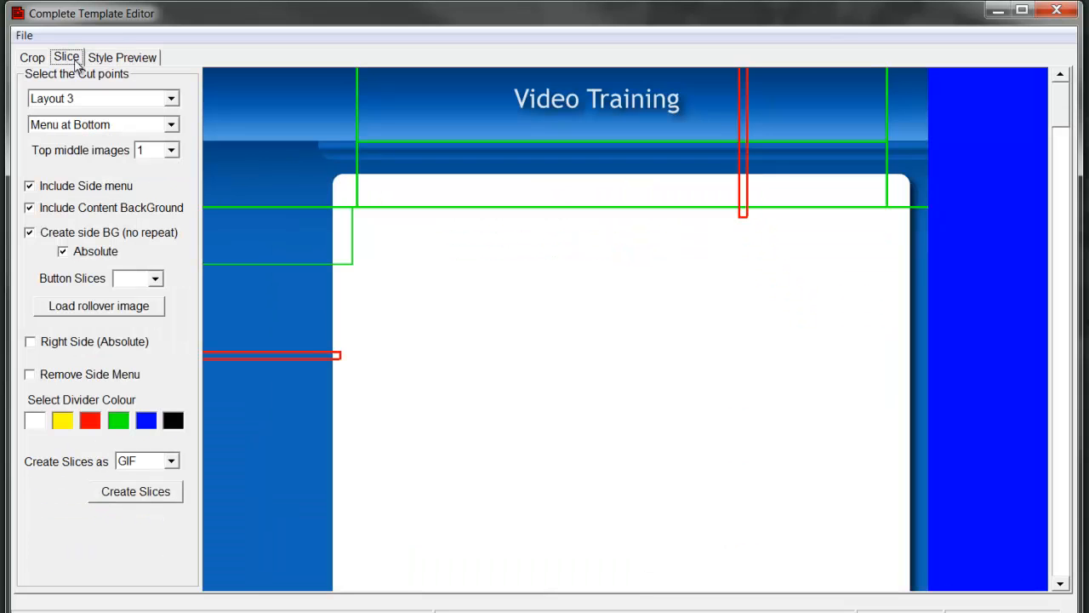